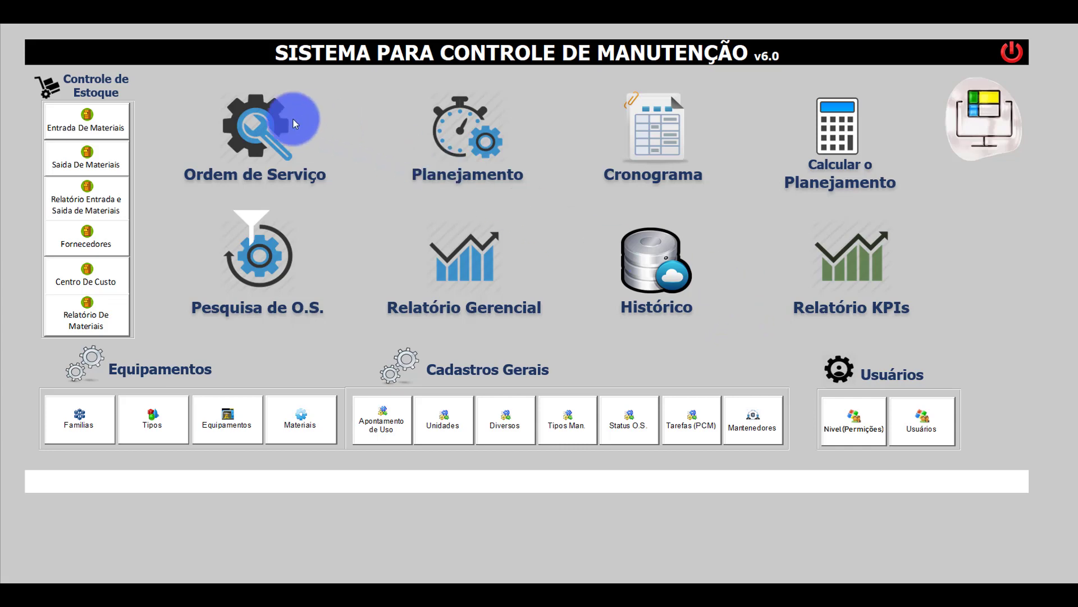
Open the service order form and start a new blank order
click(249, 140)
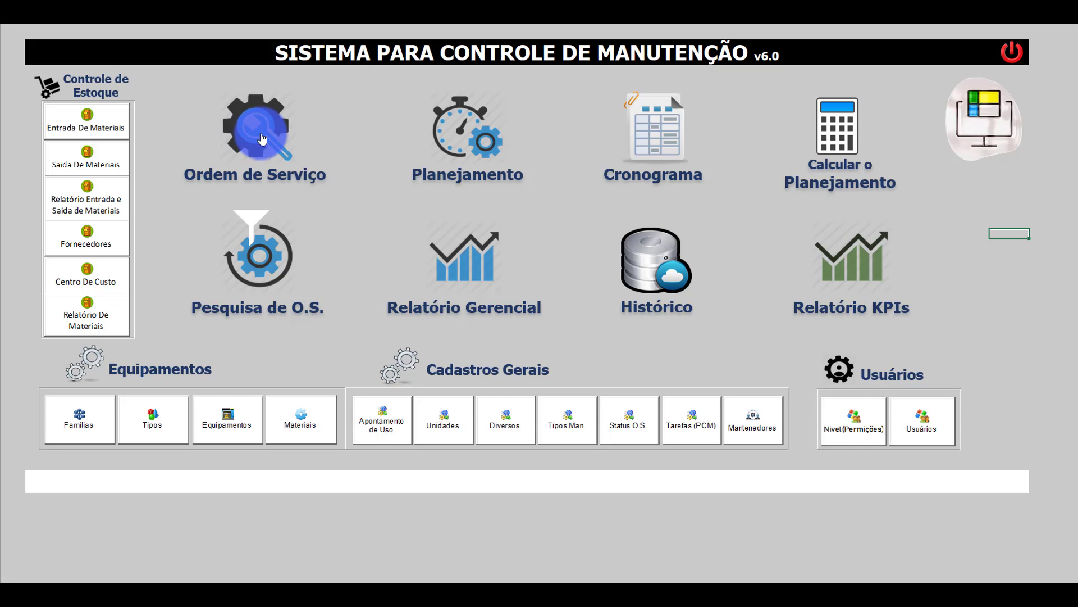
click(262, 138)
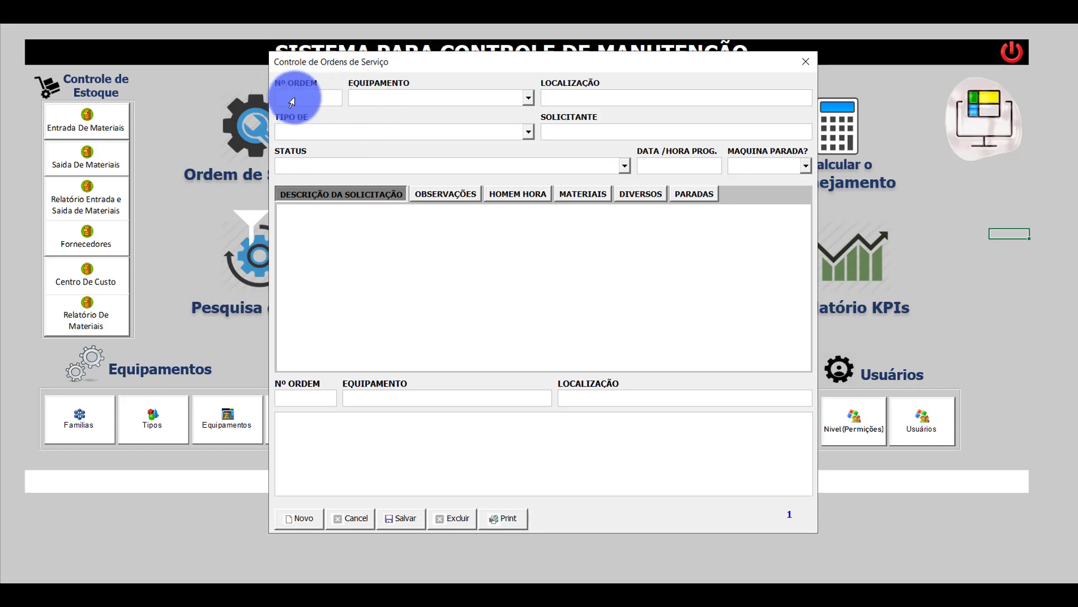
click(313, 522)
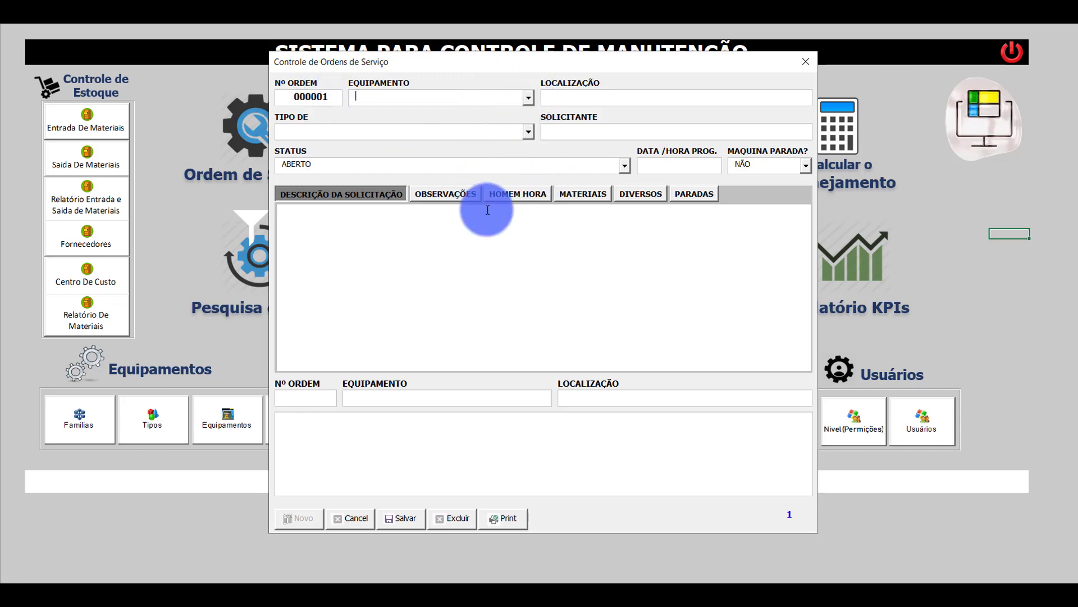
click(510, 99)
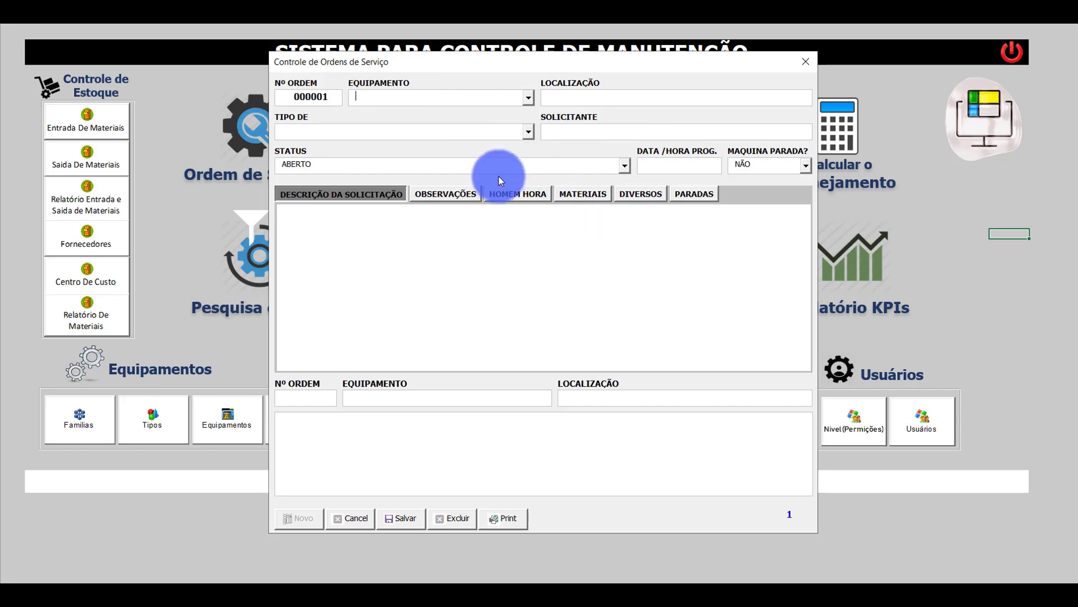
Review the new order's Observações, Homem Hora, Materiais, Diversos and Paradas sections, and close the form without saving
click(447, 193)
click(509, 197)
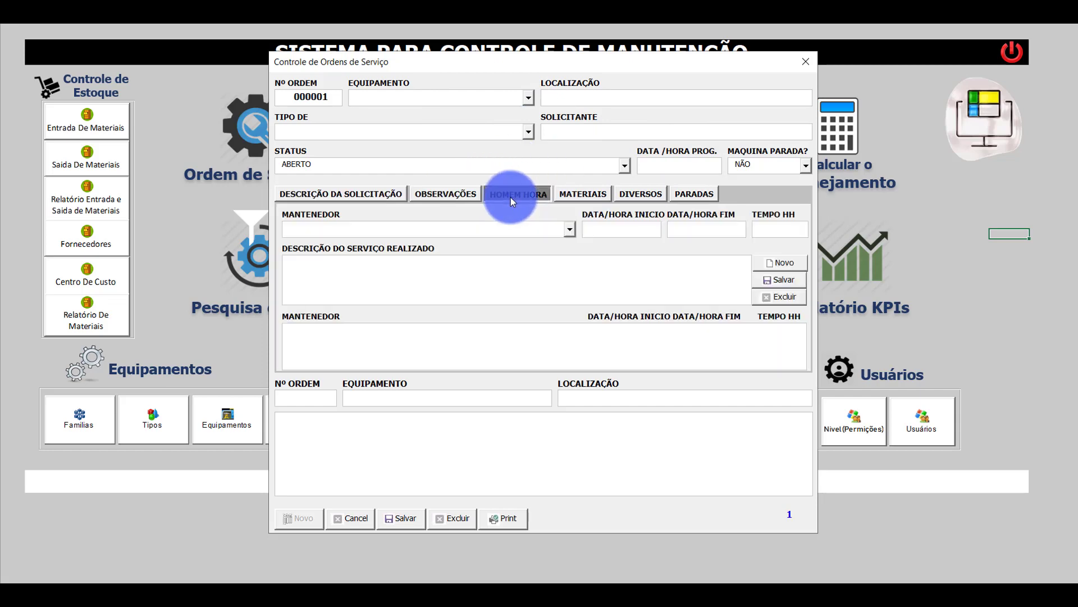
click(585, 196)
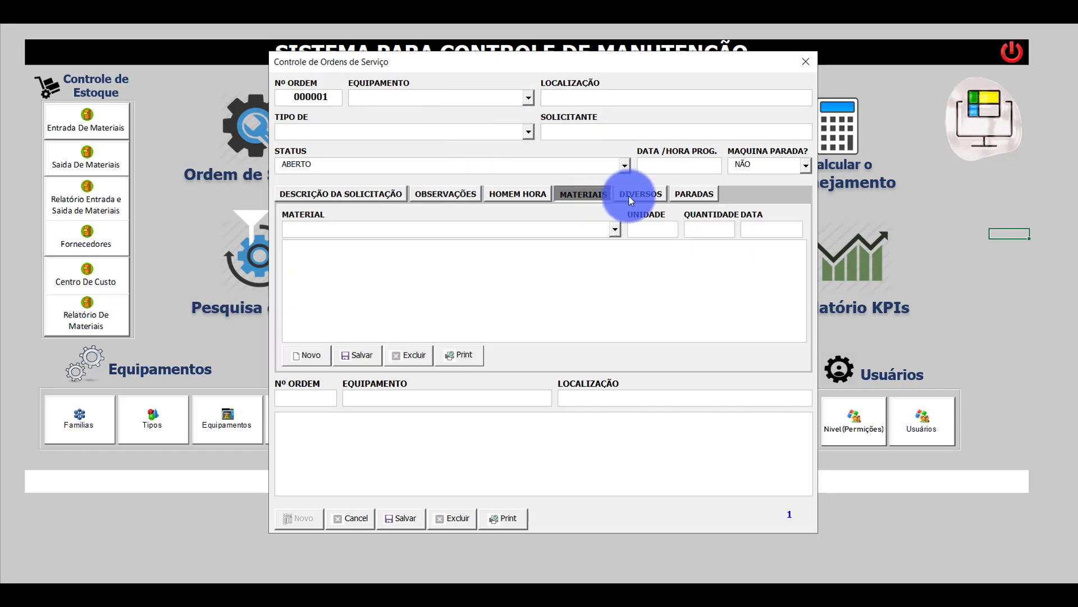
click(643, 196)
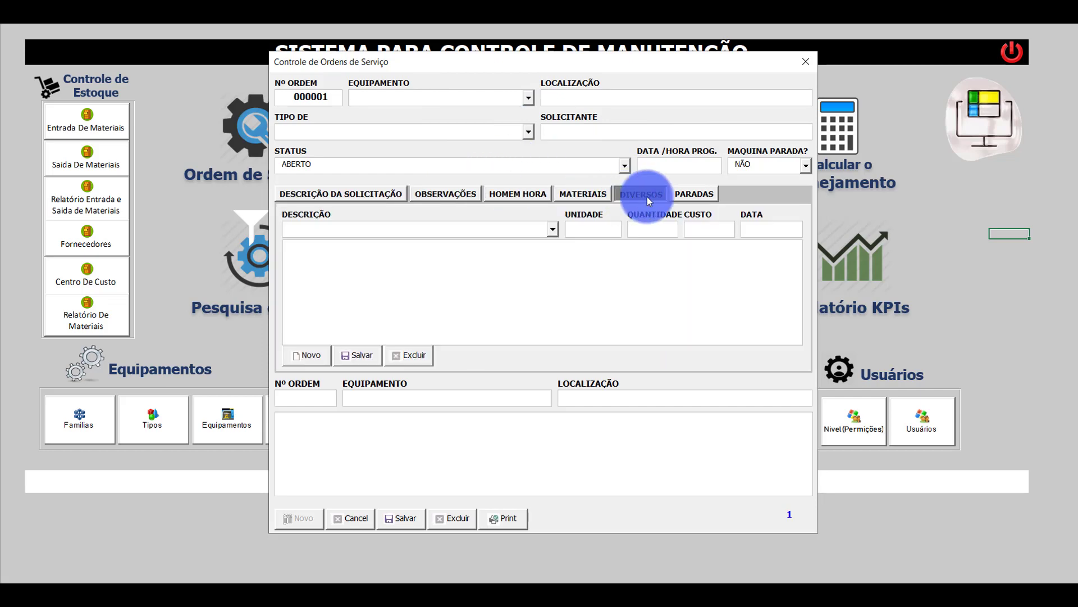
click(694, 195)
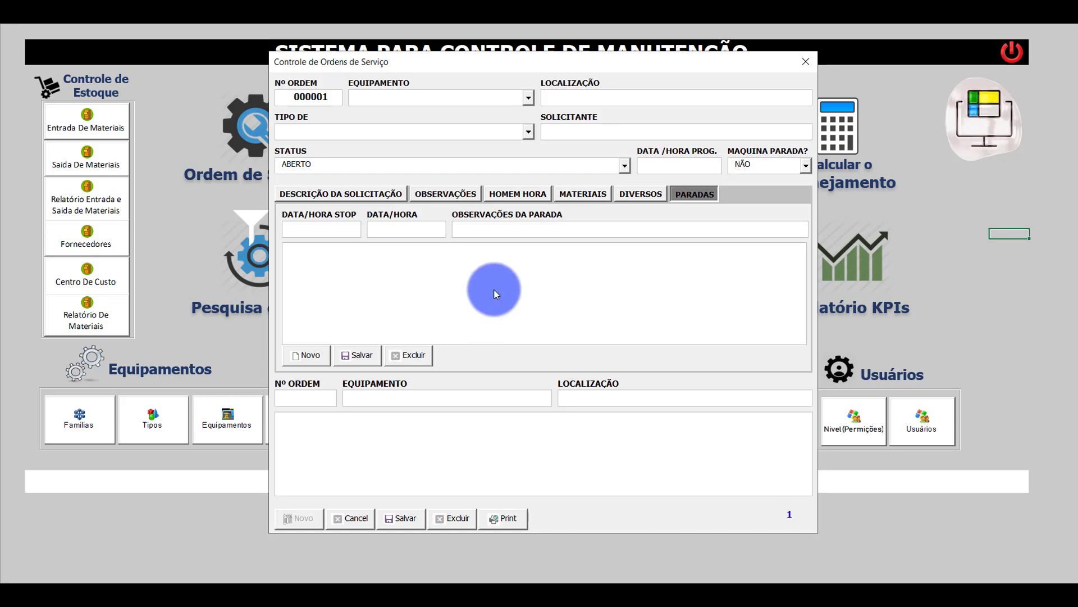
click(810, 60)
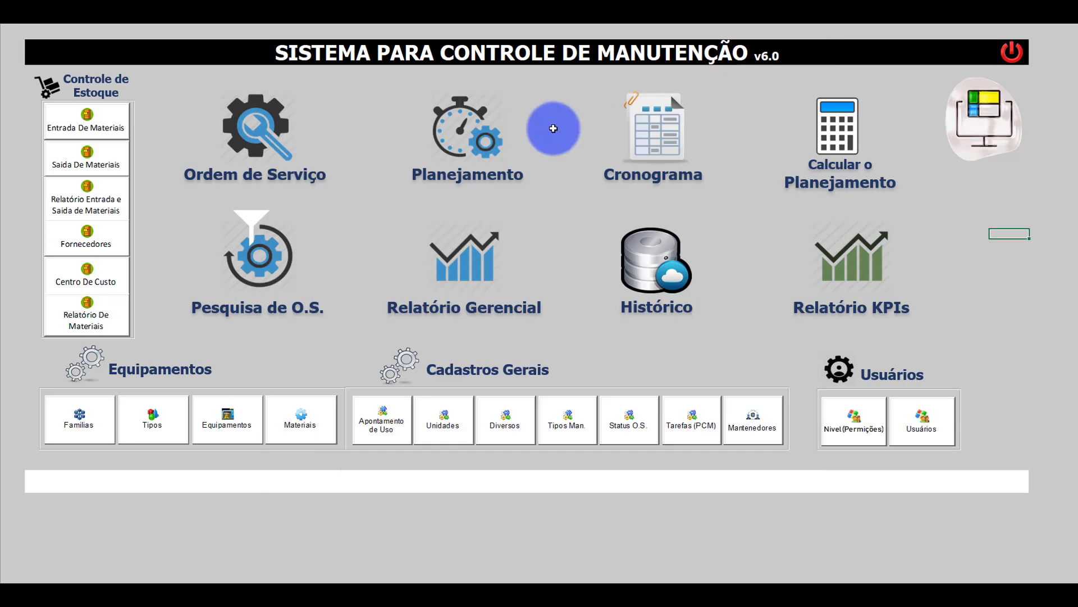
View the maintenance planning form and the 52-week maintenance schedule, closing each one
click(472, 152)
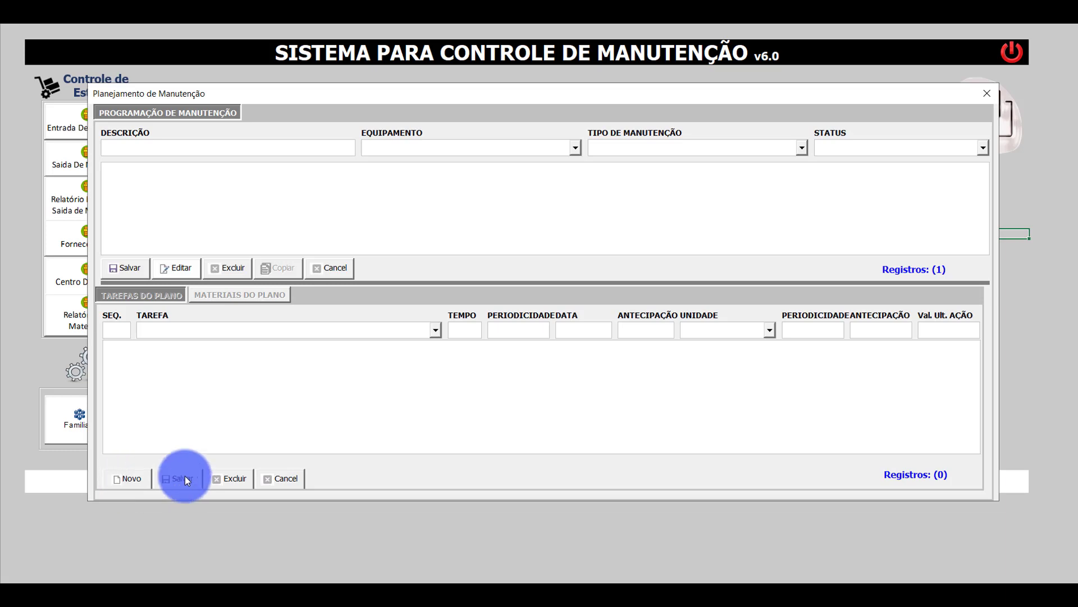
click(987, 94)
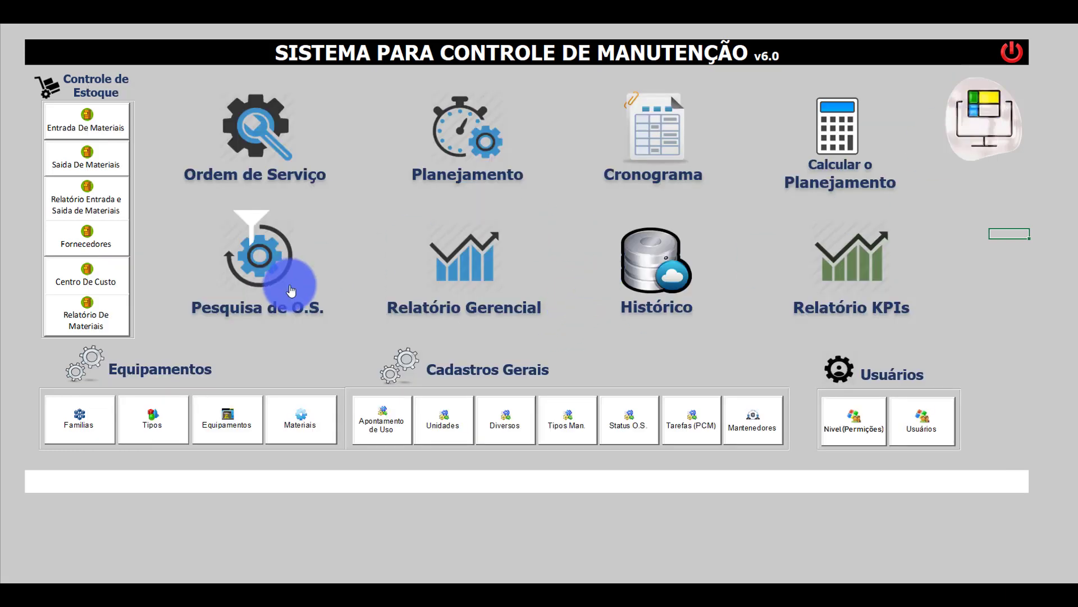
click(661, 128)
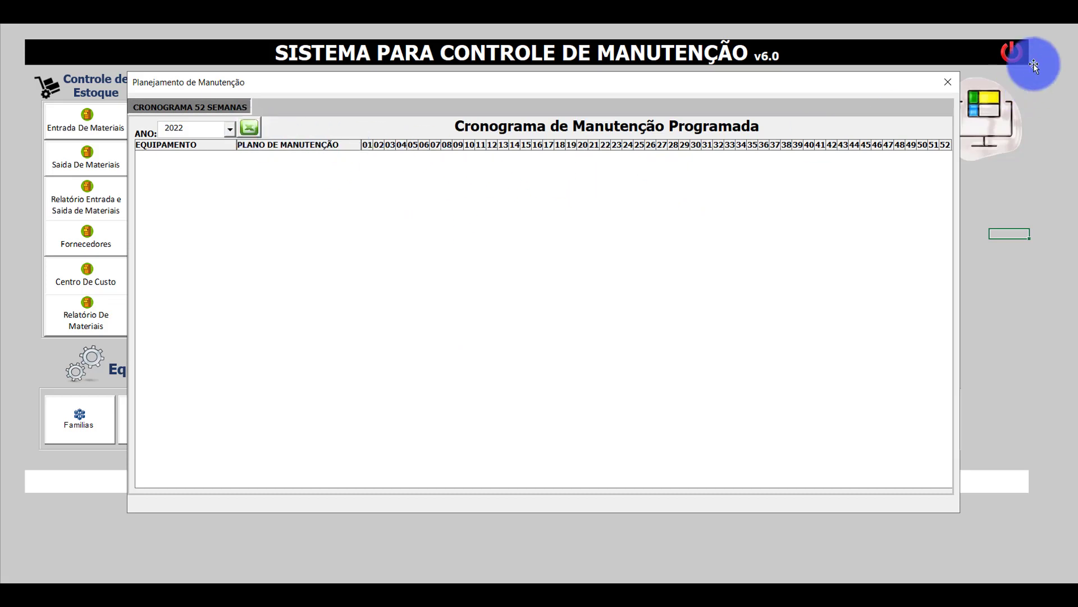
click(949, 82)
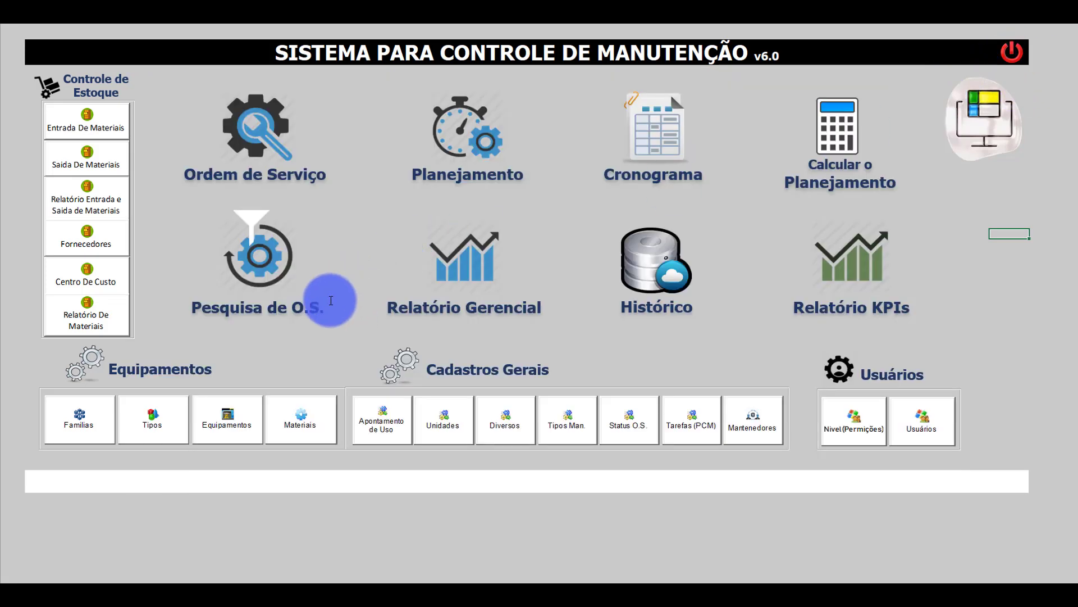
Review the service order search filters, try the option that marks all orders, and close the search form
click(267, 289)
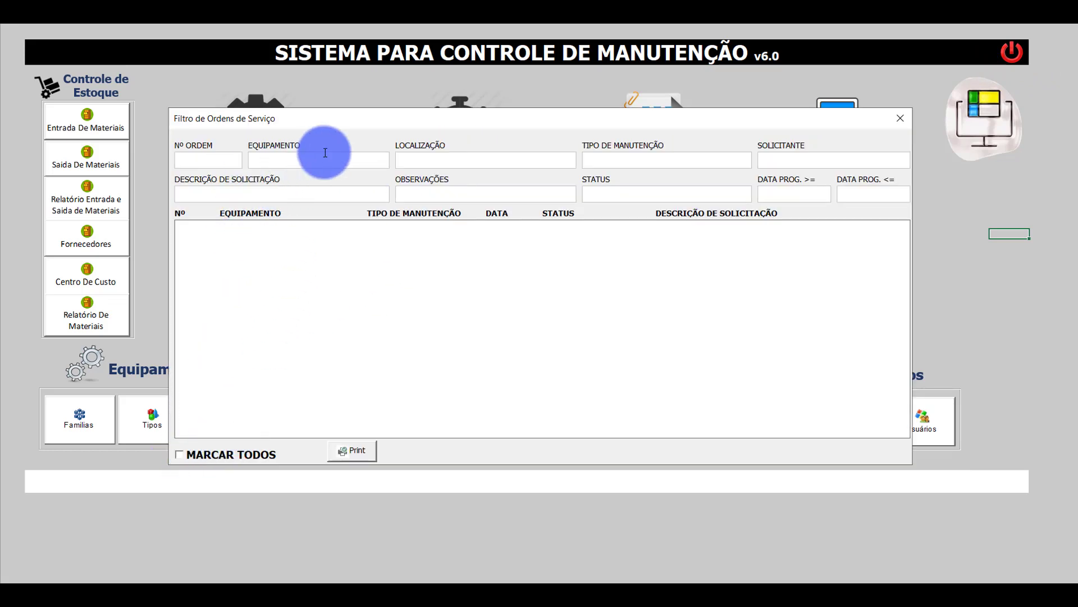
click(223, 156)
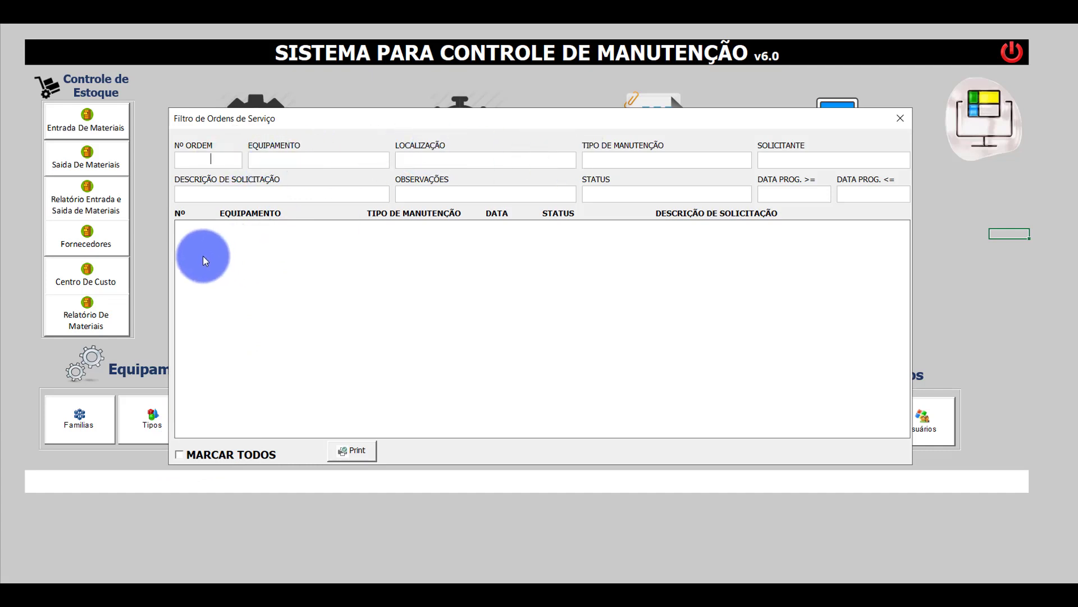
click(187, 458)
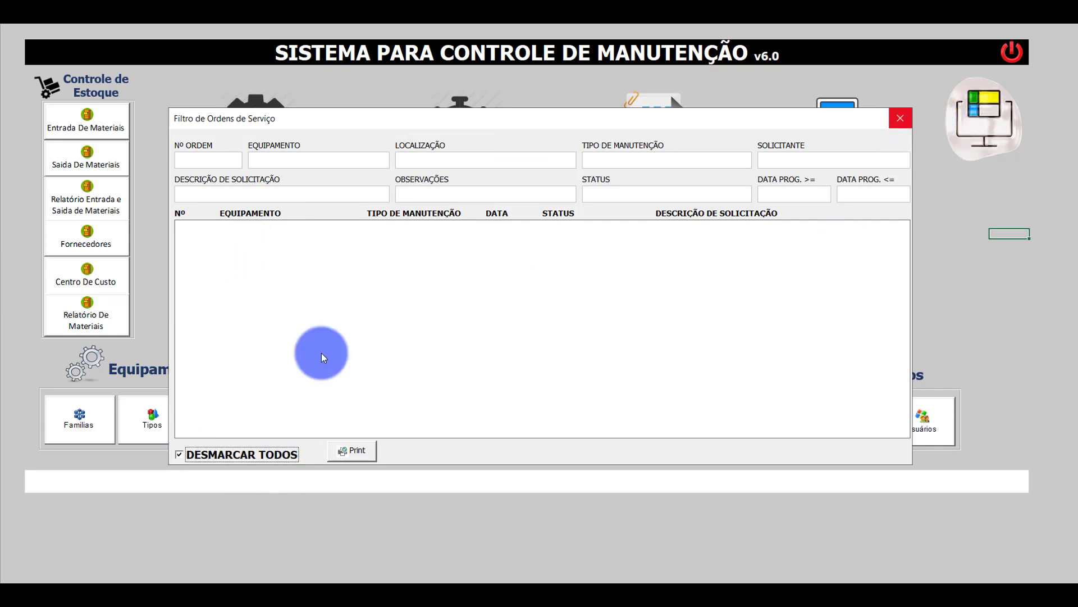
click(900, 118)
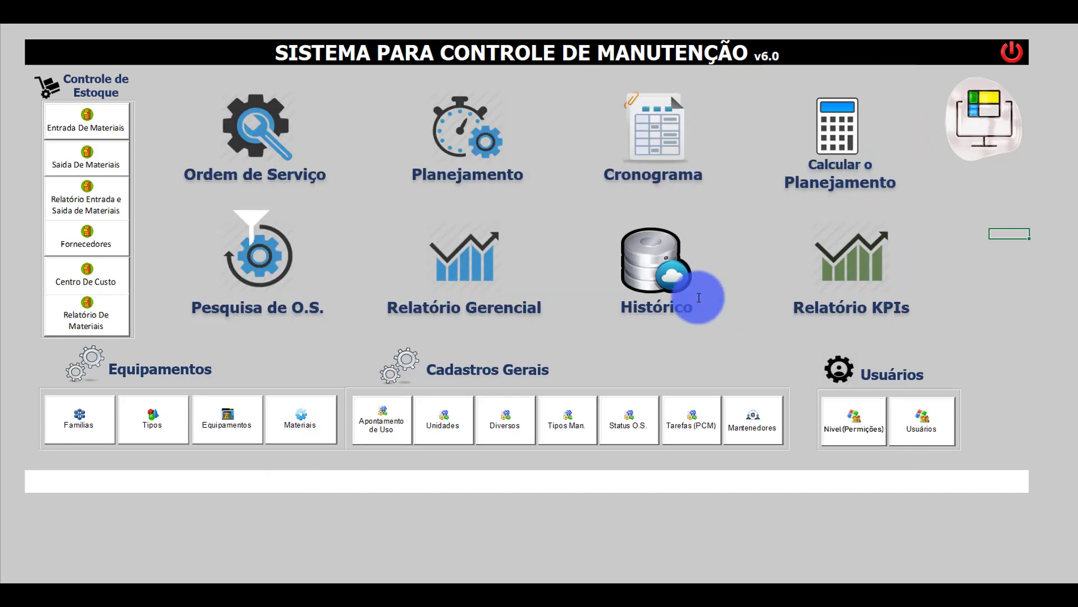
View the input options of the Relatório Gerencial, Histórico and Relatório KPIs reports, closing each without generating a report
click(458, 279)
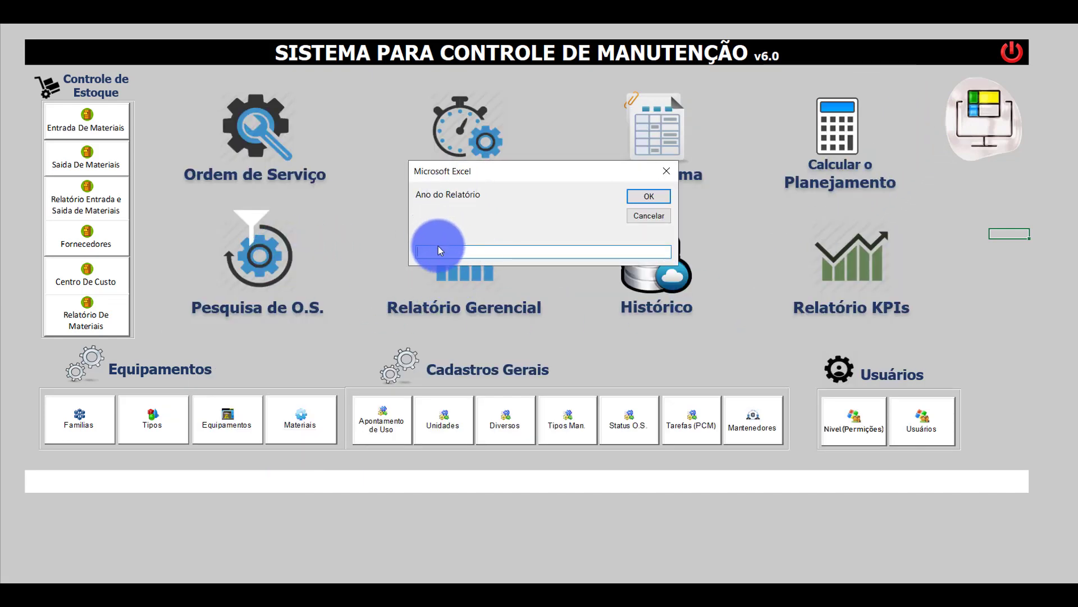
click(676, 170)
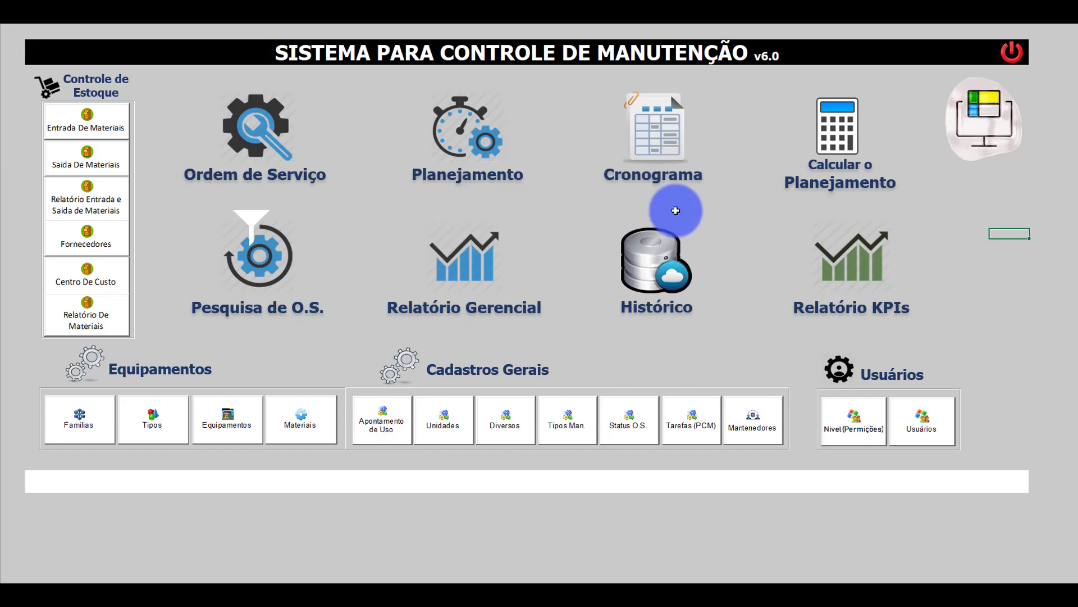
click(658, 261)
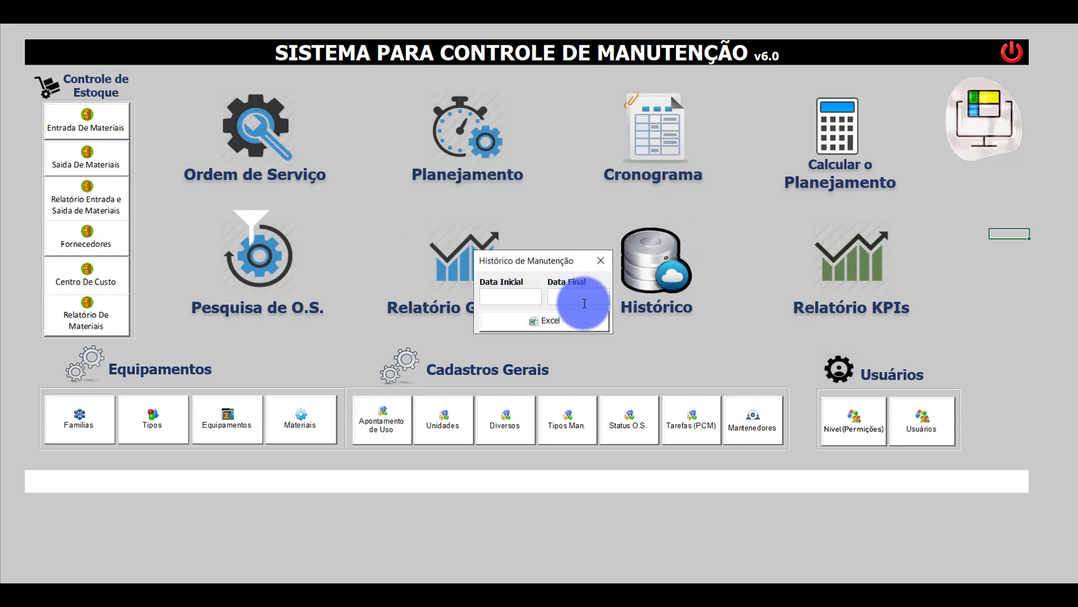
click(608, 260)
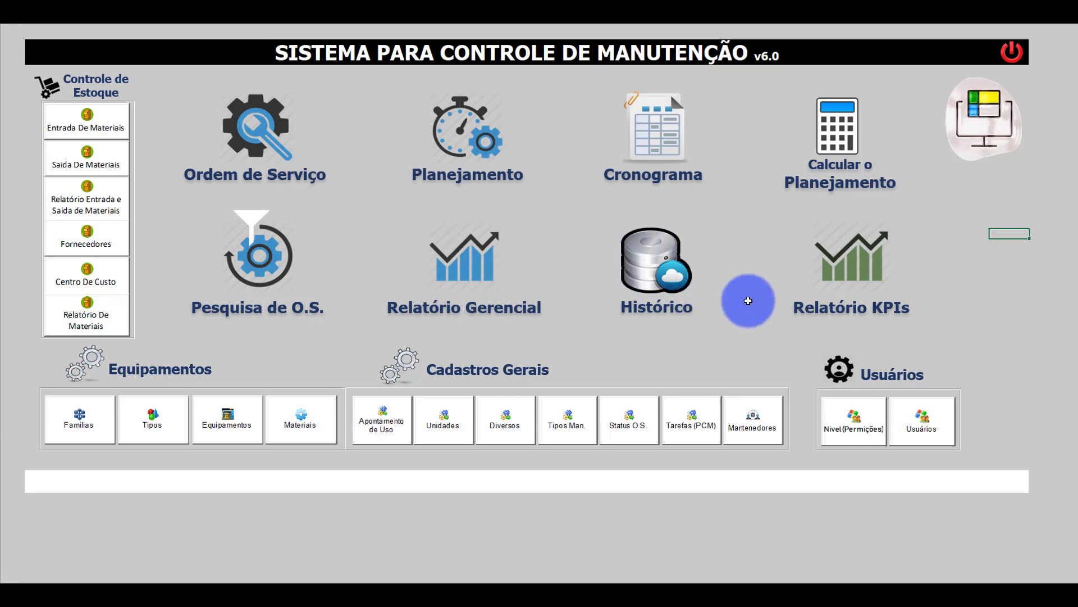
click(847, 273)
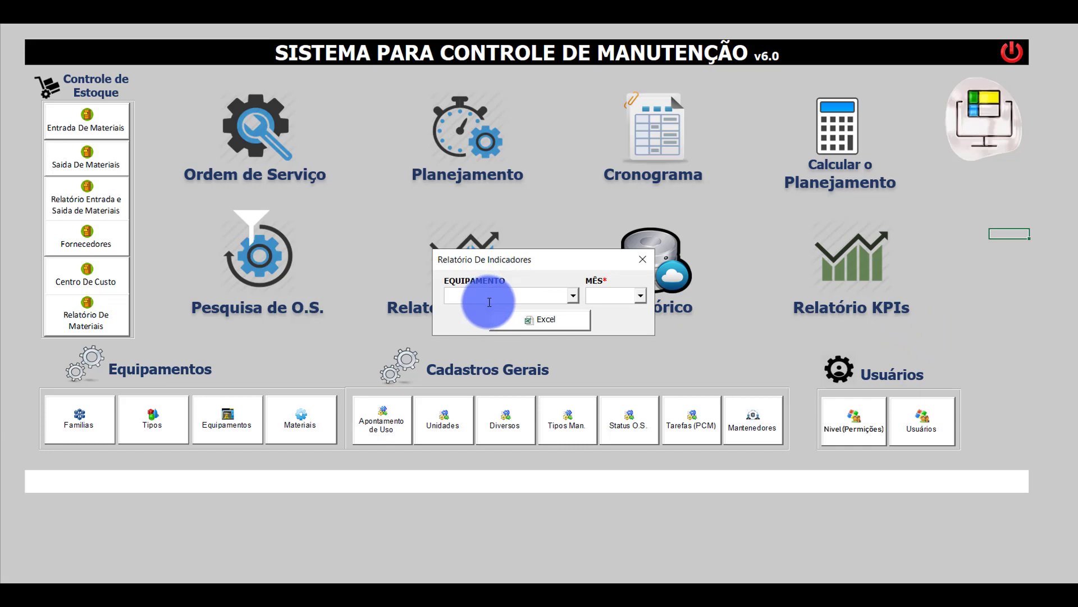
click(645, 260)
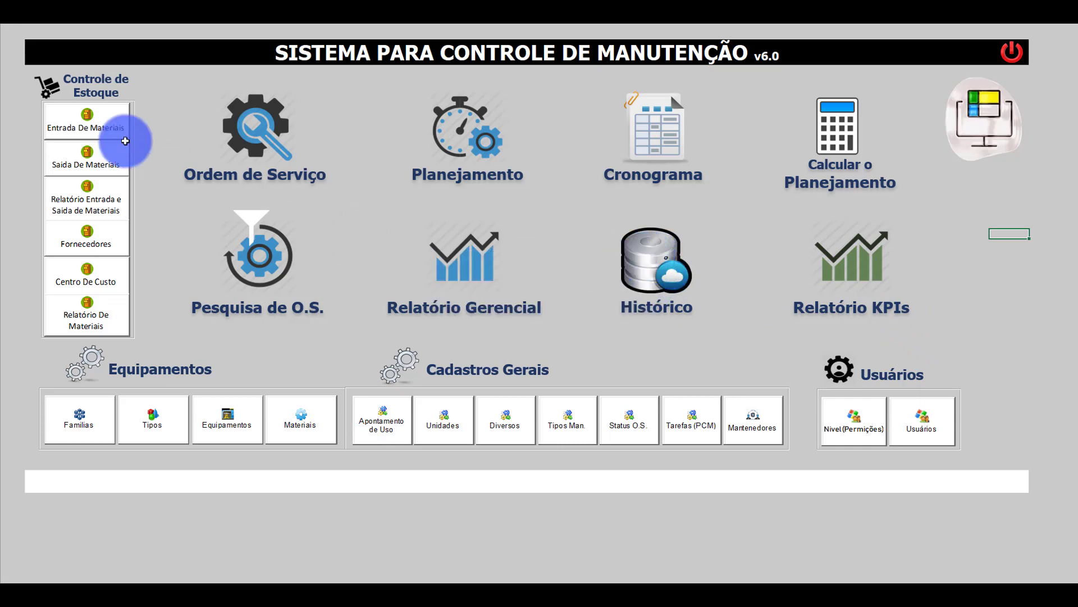
View the stock control forms for material entry and manual material withdrawal, closing each without adding a record
click(90, 127)
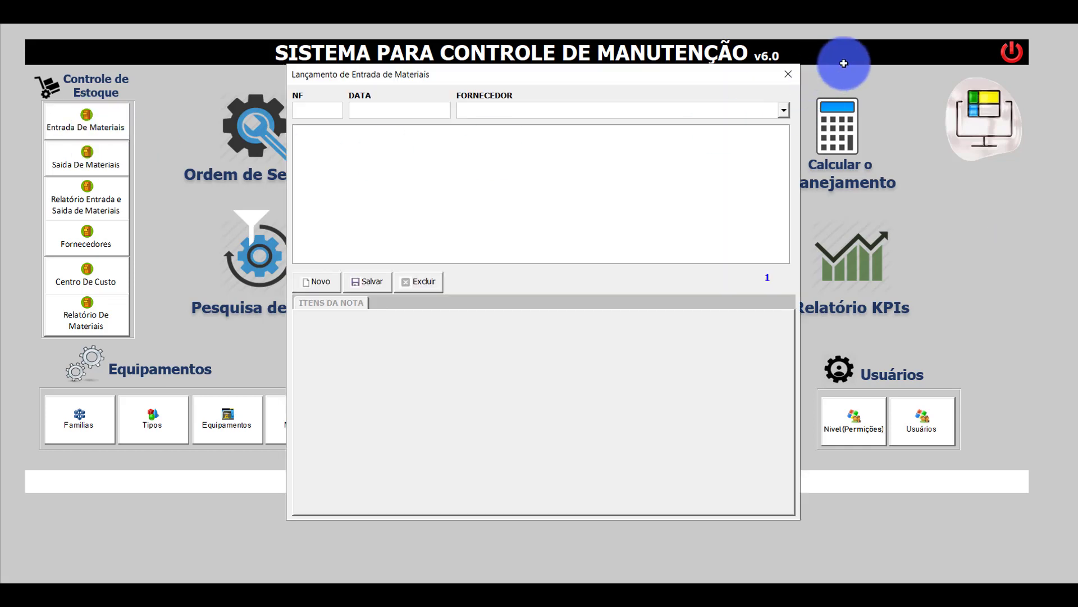
click(789, 74)
click(90, 164)
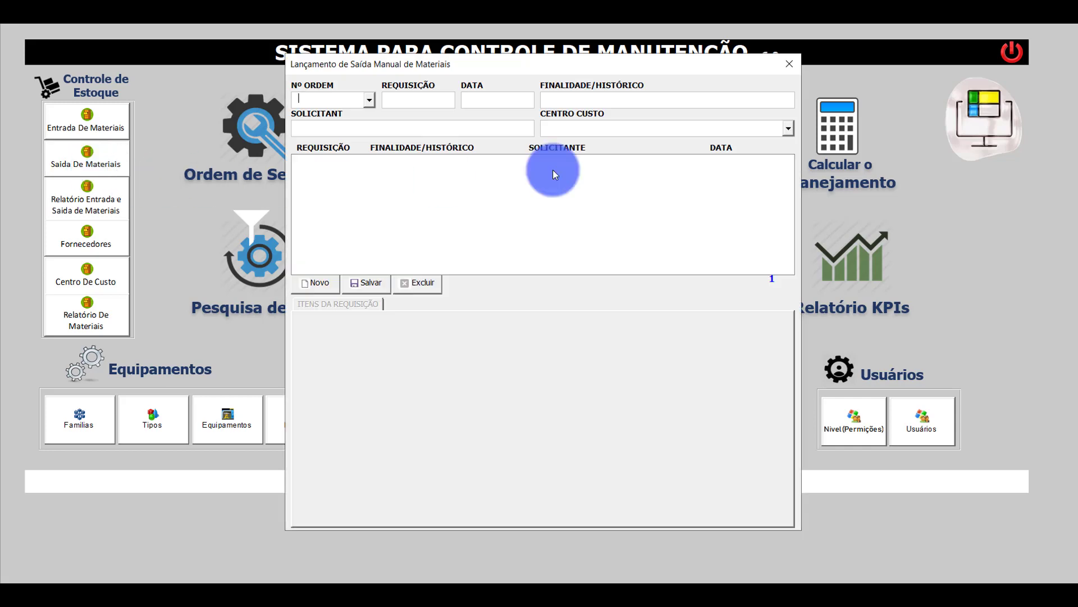
click(786, 67)
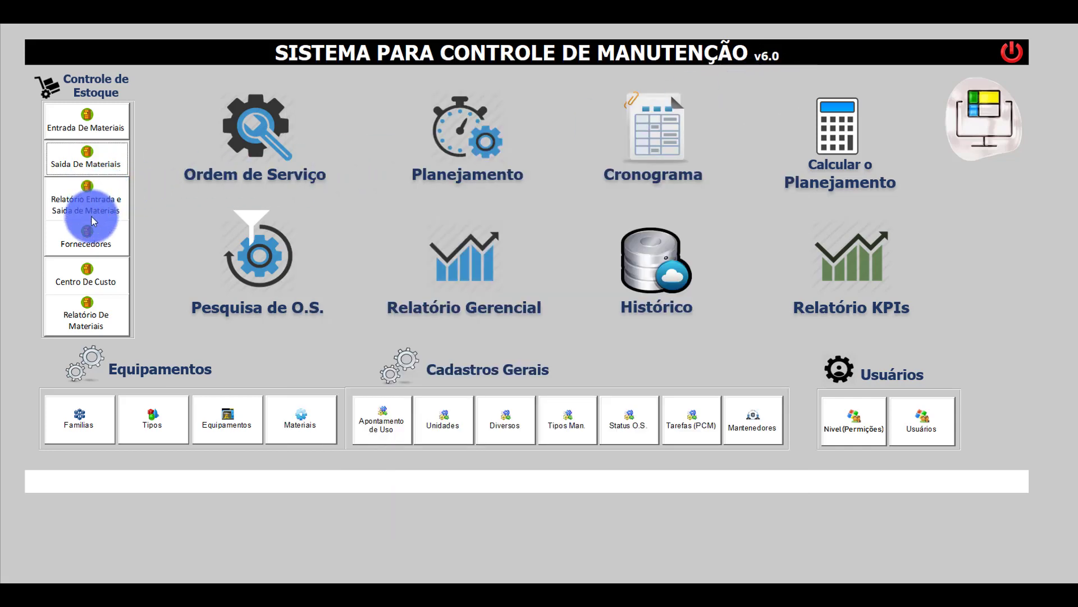
View the supplier and cost centre registration forms, closing each without adding a record
click(89, 244)
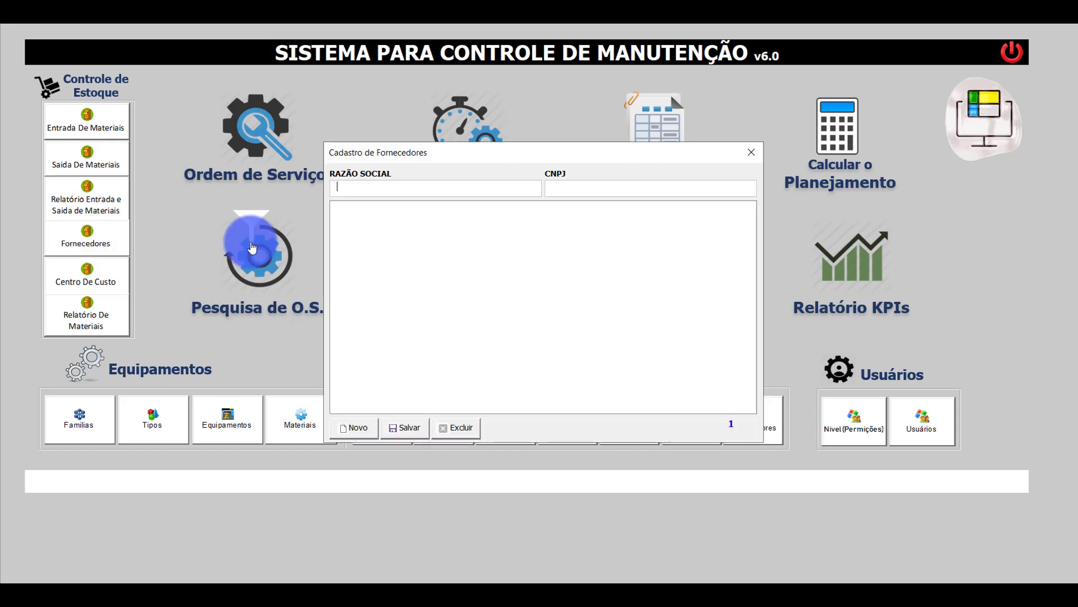
click(756, 151)
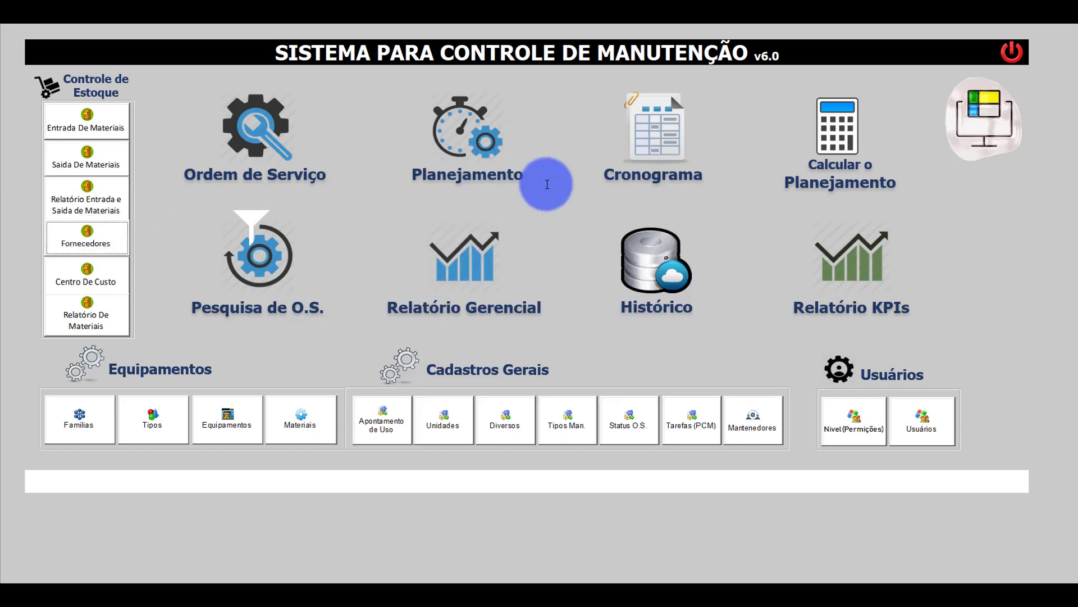
click(103, 272)
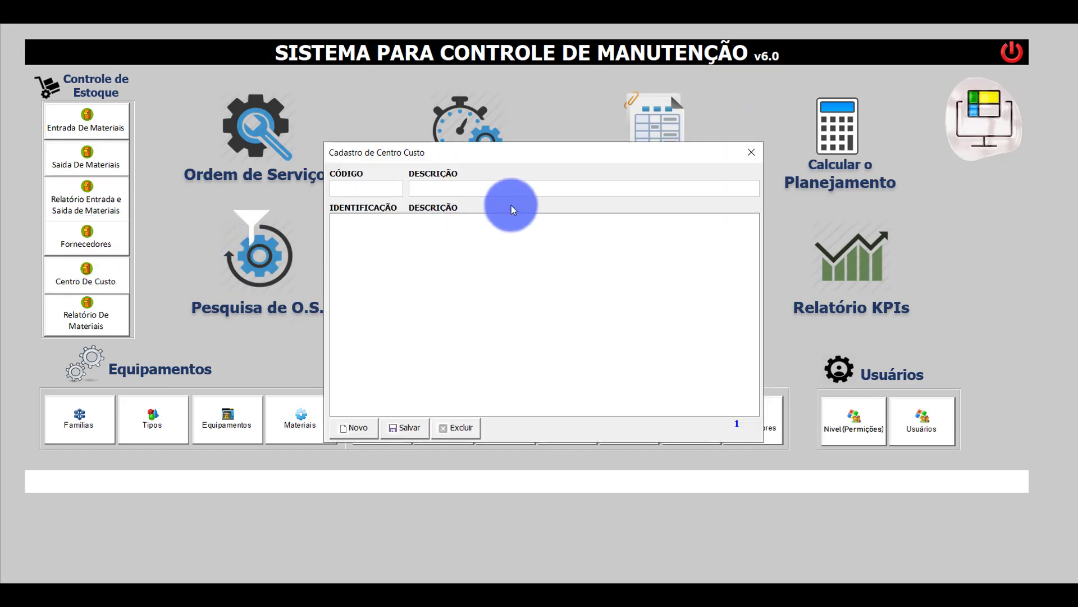
click(747, 153)
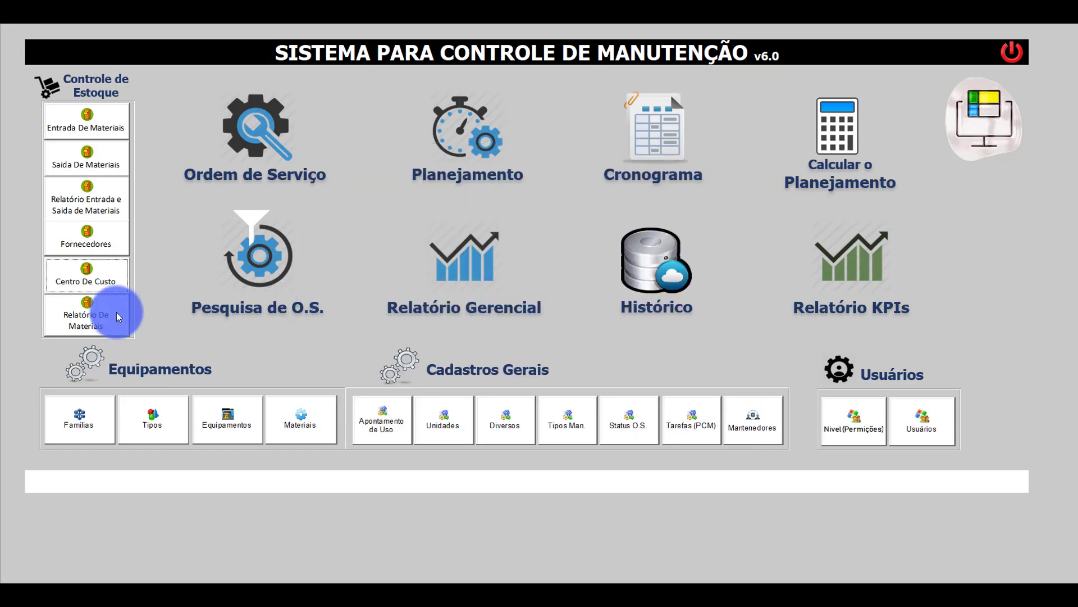
View the registration forms for equipment families, equipment types and equipment, closing each without adding a record
click(87, 423)
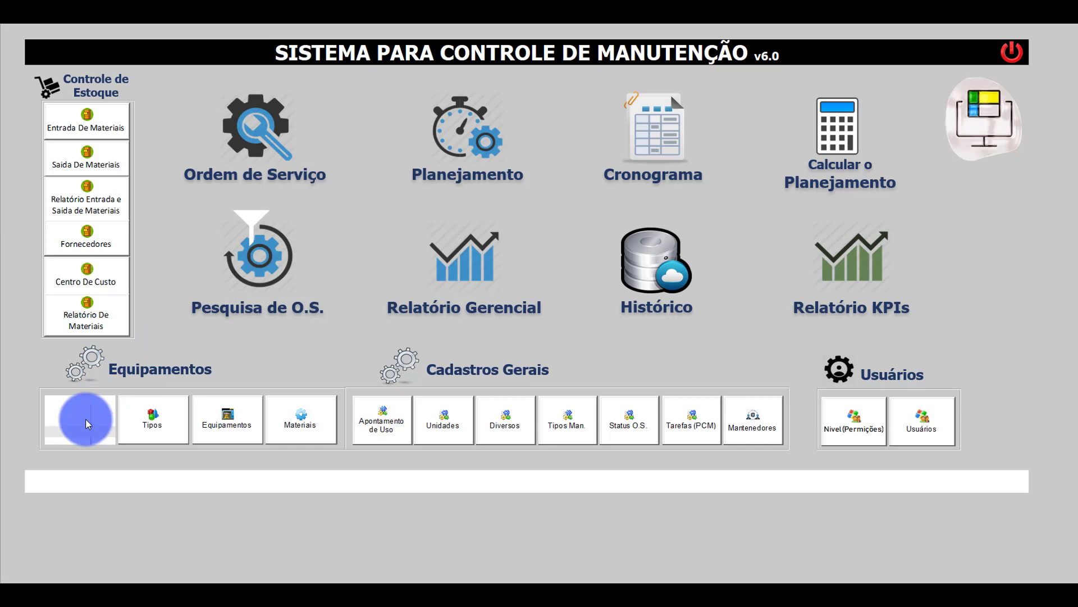
click(695, 147)
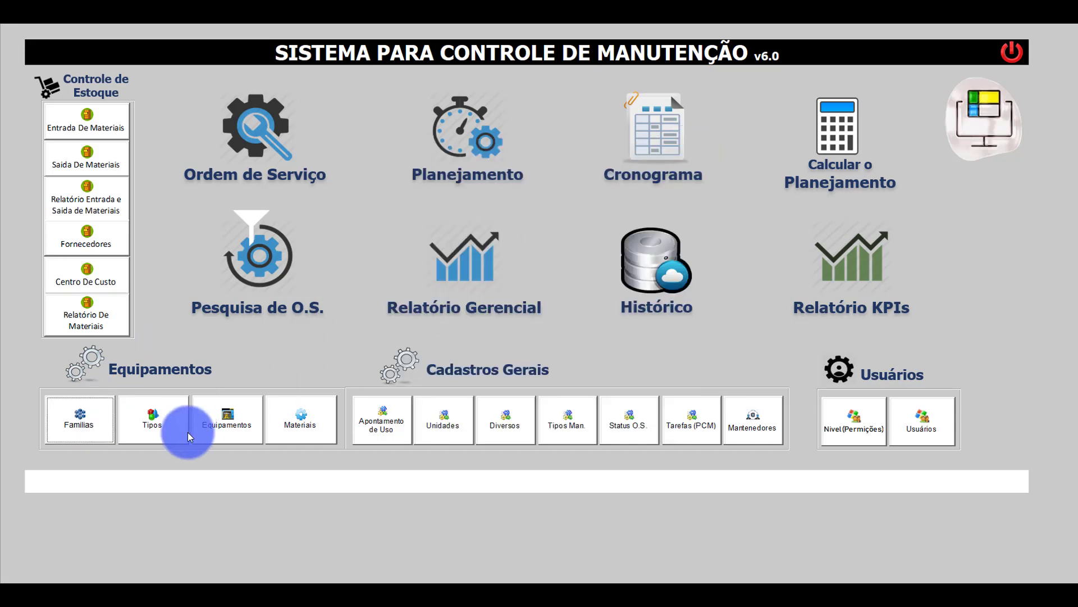
click(169, 430)
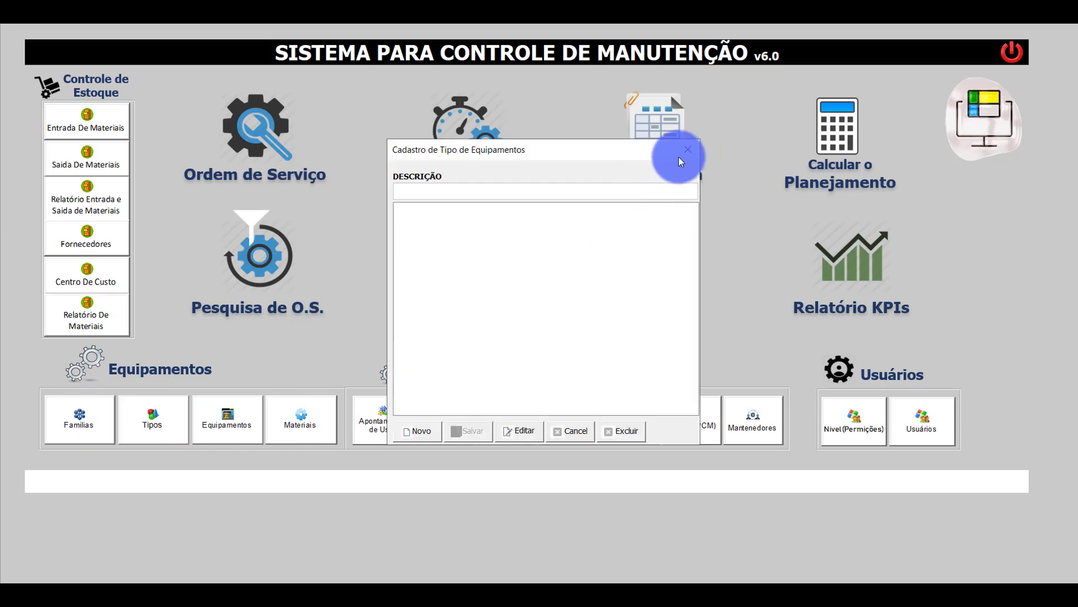
click(693, 148)
click(243, 418)
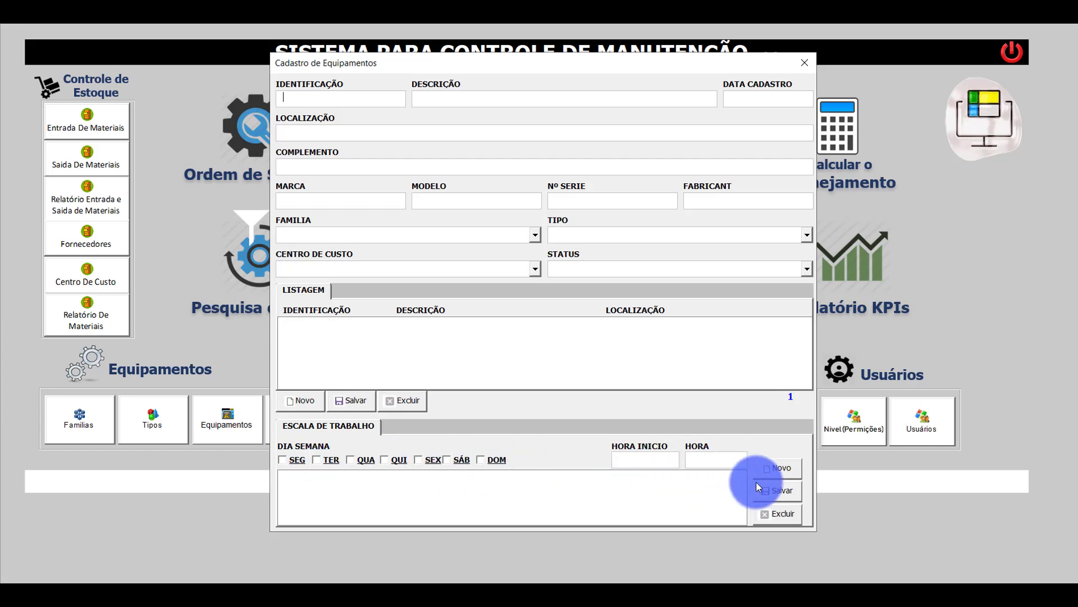
click(807, 62)
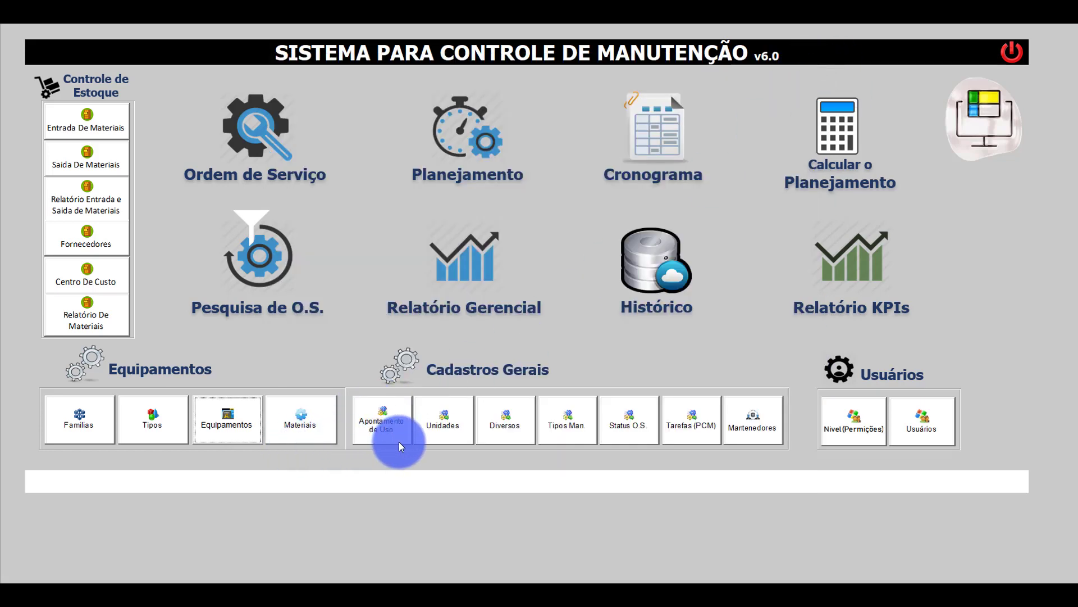
View the registration forms for materials, units and miscellaneous items, closing each without adding a record
click(309, 432)
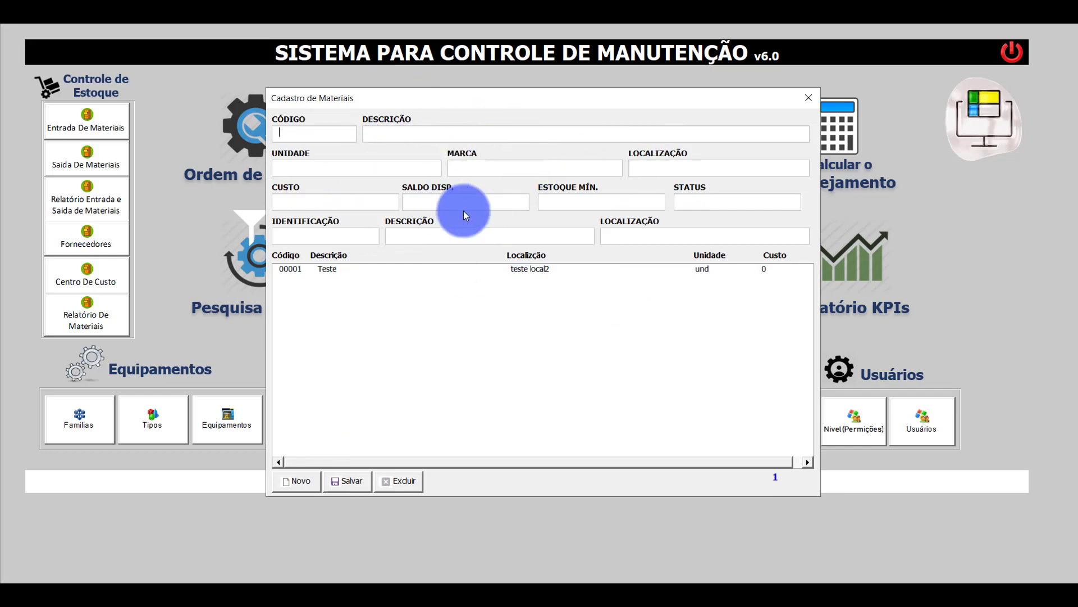
click(810, 98)
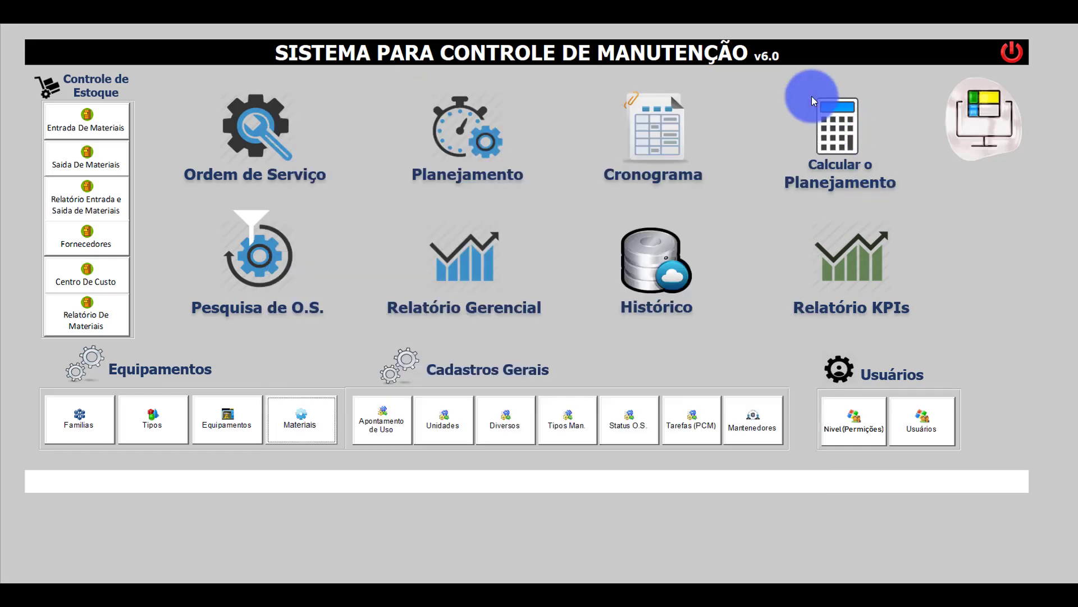
click(436, 437)
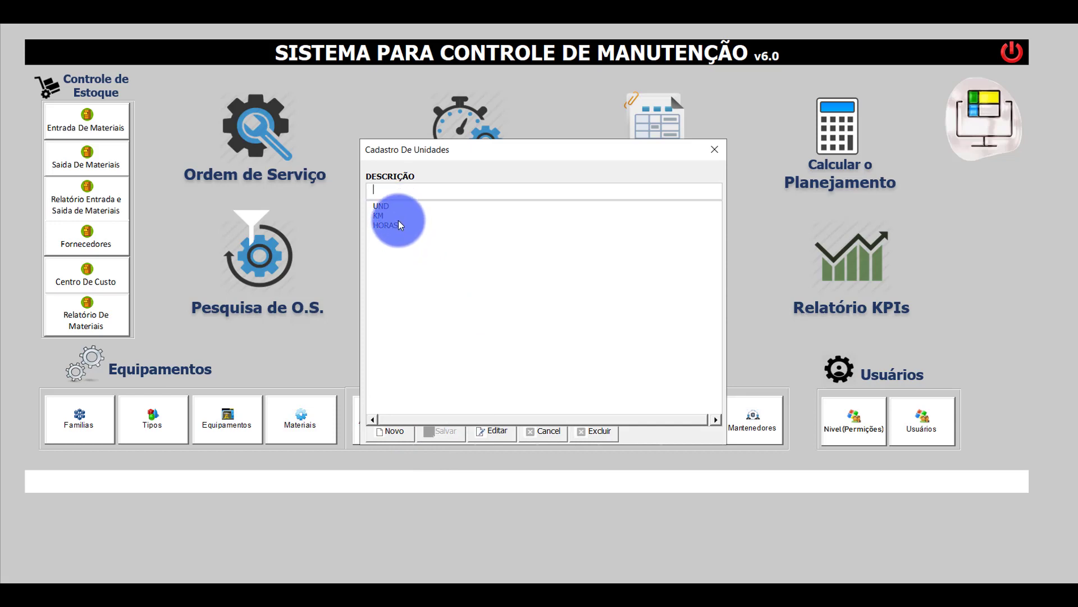
click(715, 151)
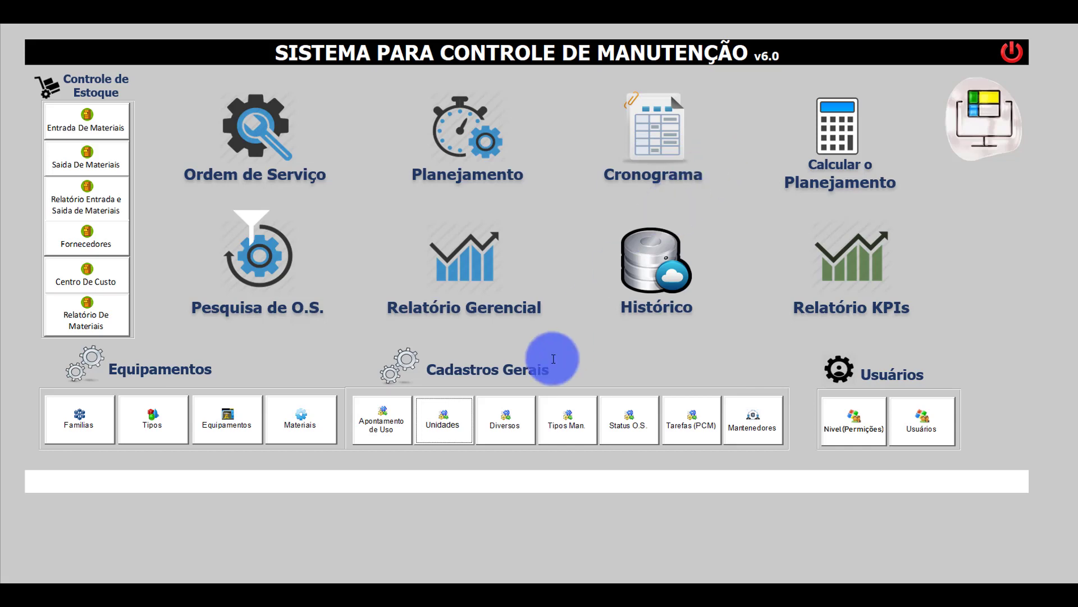
click(518, 434)
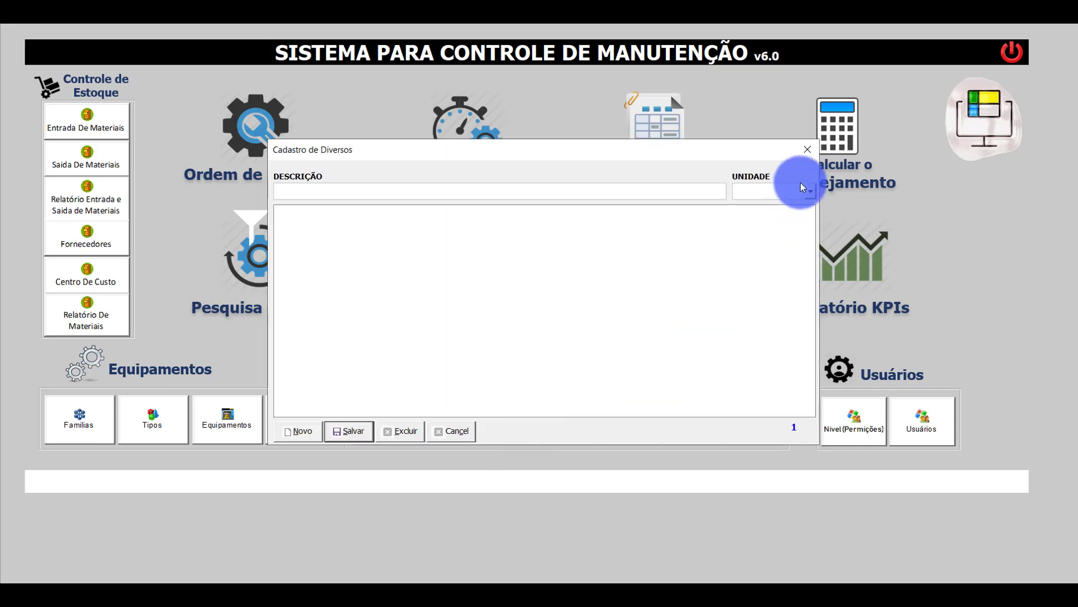
click(809, 151)
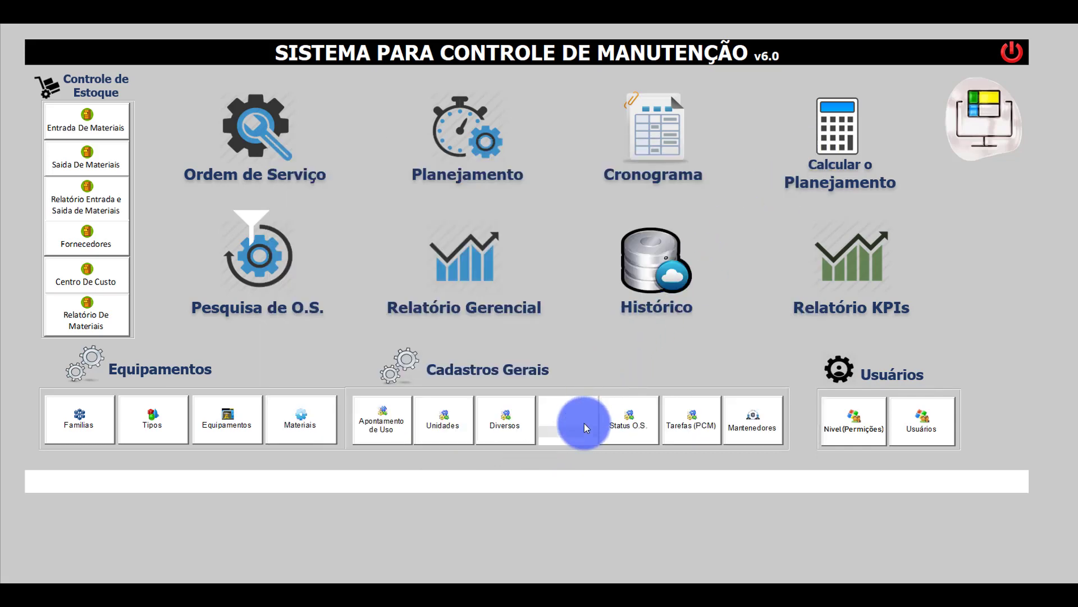
View the registration forms for maintenance types and service order statuses, closing each without adding a record
click(578, 424)
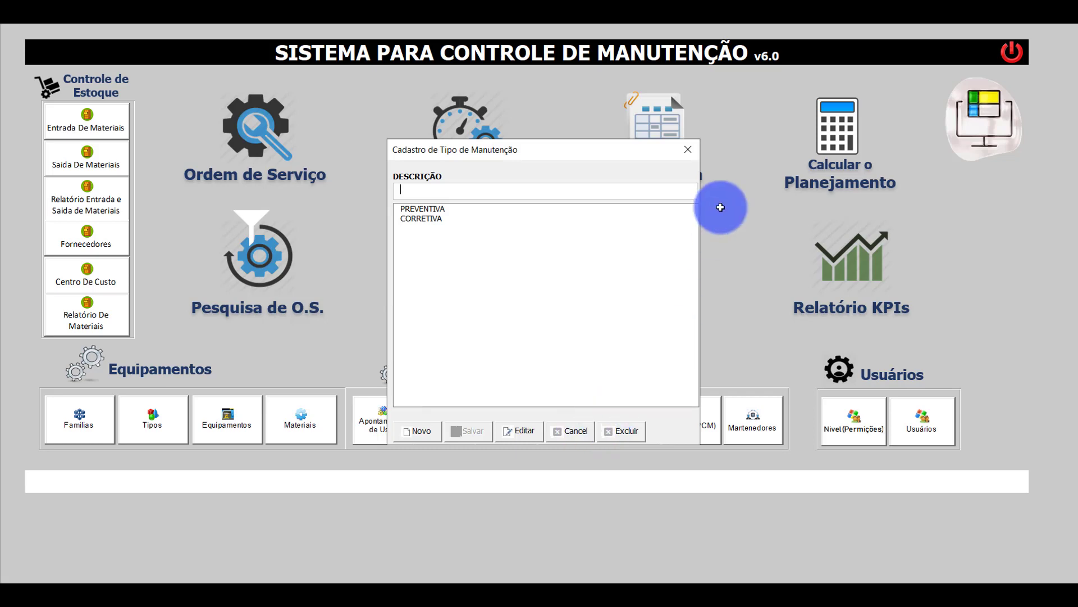
click(688, 149)
click(631, 424)
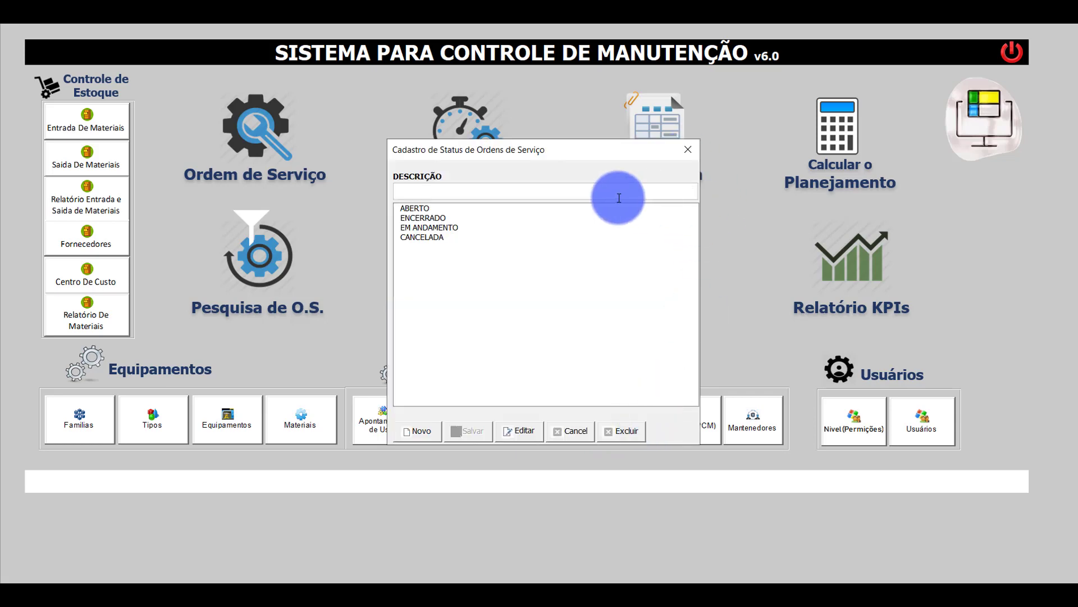
click(686, 150)
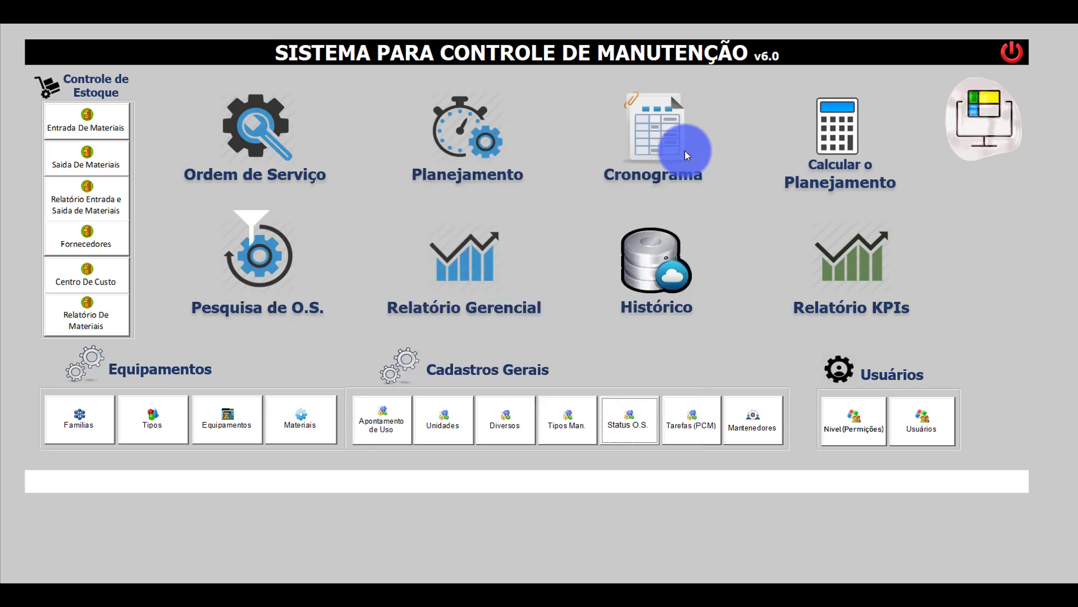
View the registration forms for tasks, maintainers and system users, closing each without adding a record
click(679, 436)
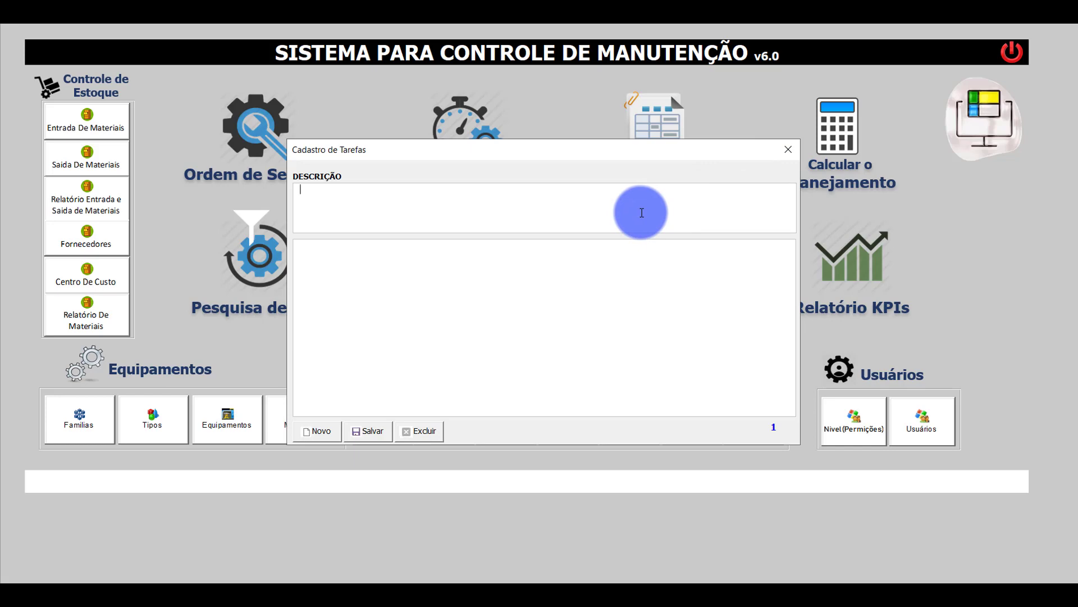
click(782, 157)
click(749, 439)
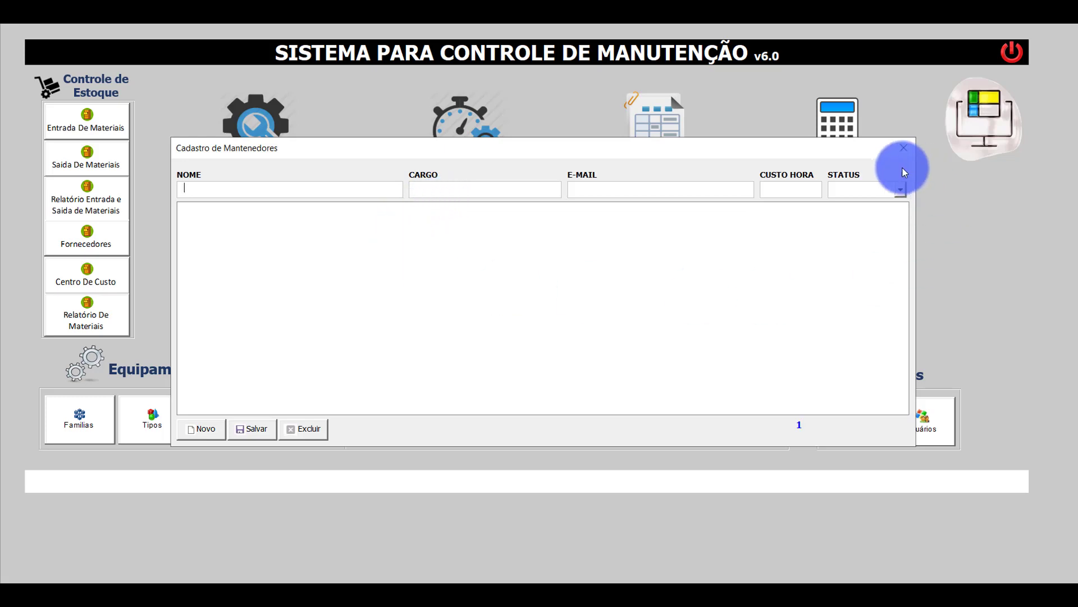
click(904, 148)
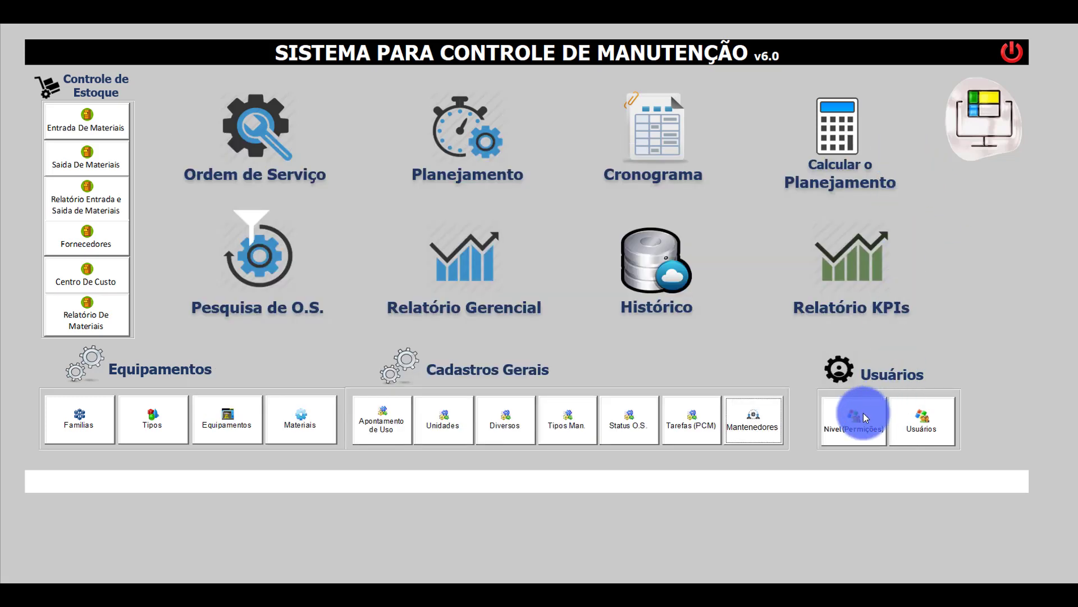
click(913, 435)
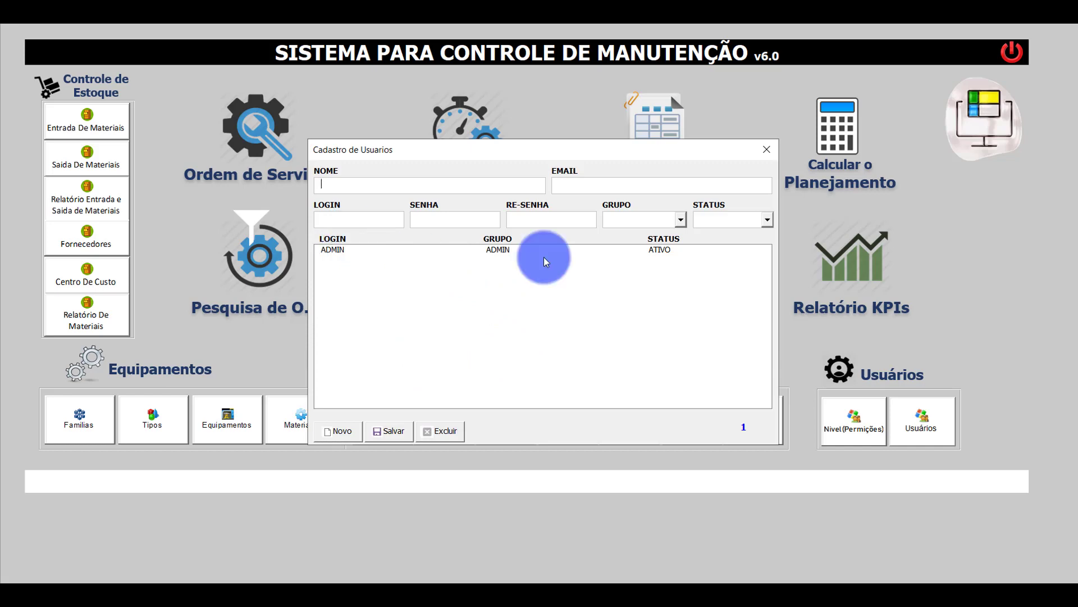
click(766, 150)
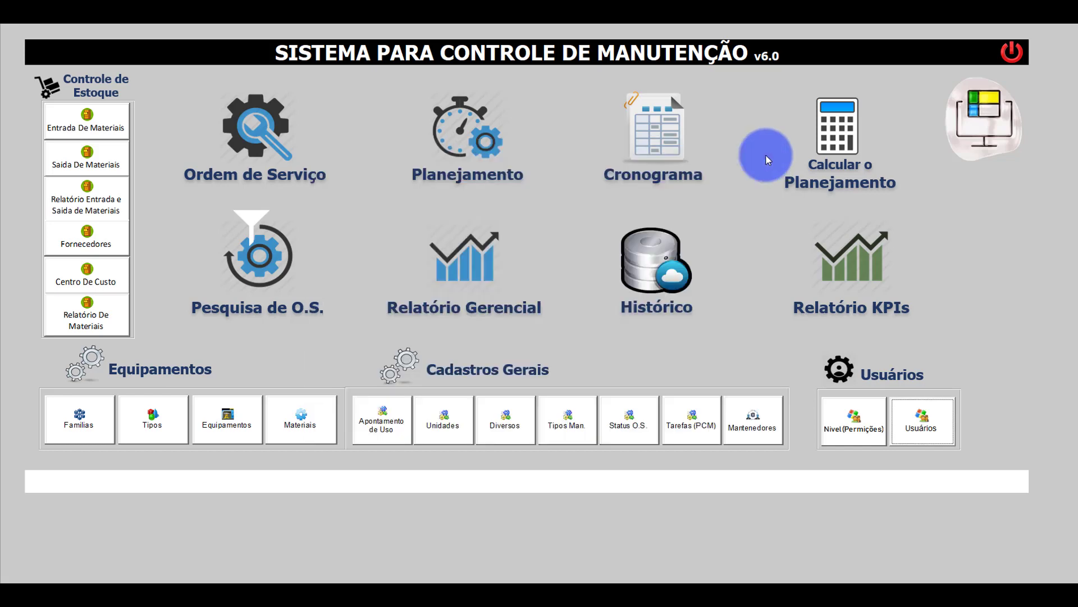
View the ADMIN group's permissions for Pesquisa de O.S, Cadastro Equipamentos and Cadastro de Mantenedores
click(862, 414)
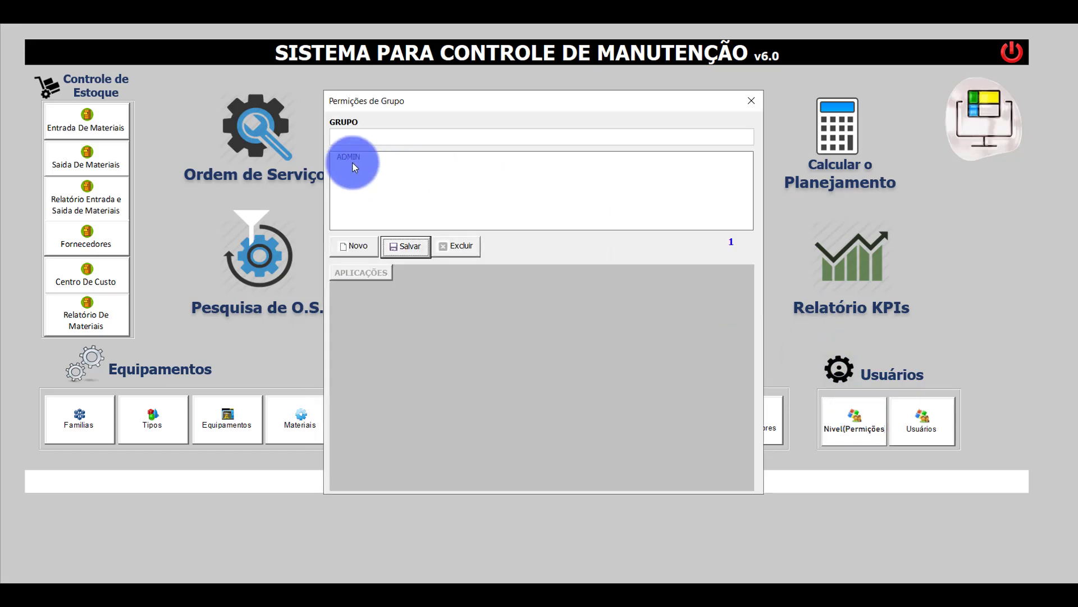
click(351, 157)
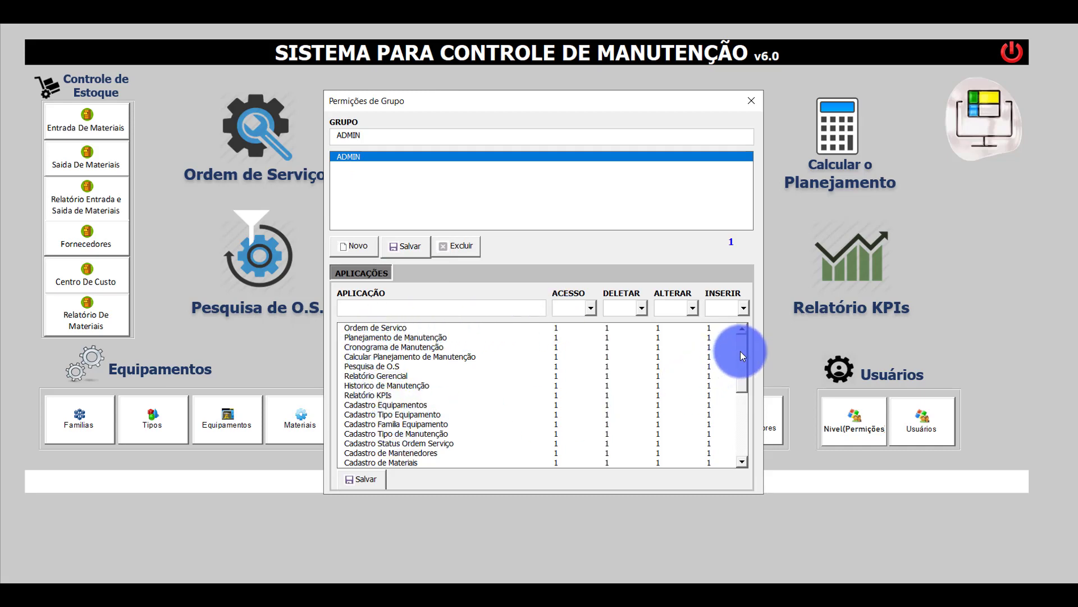
mouse_move(740, 352)
mouse_down()
mouse_move(733, 423)
mouse_move(736, 345)
mouse_up()
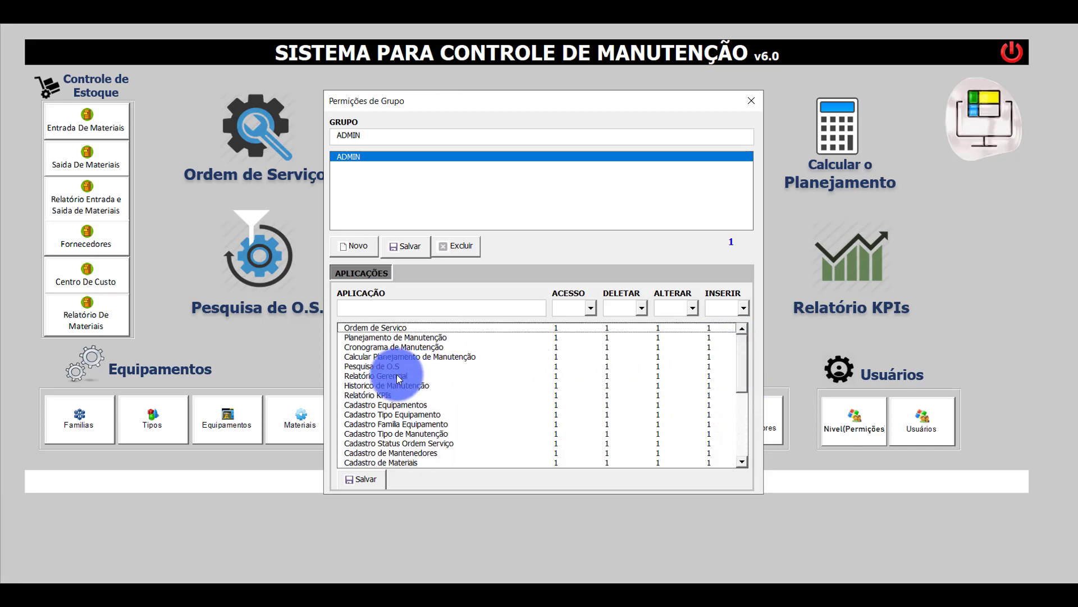
click(350, 365)
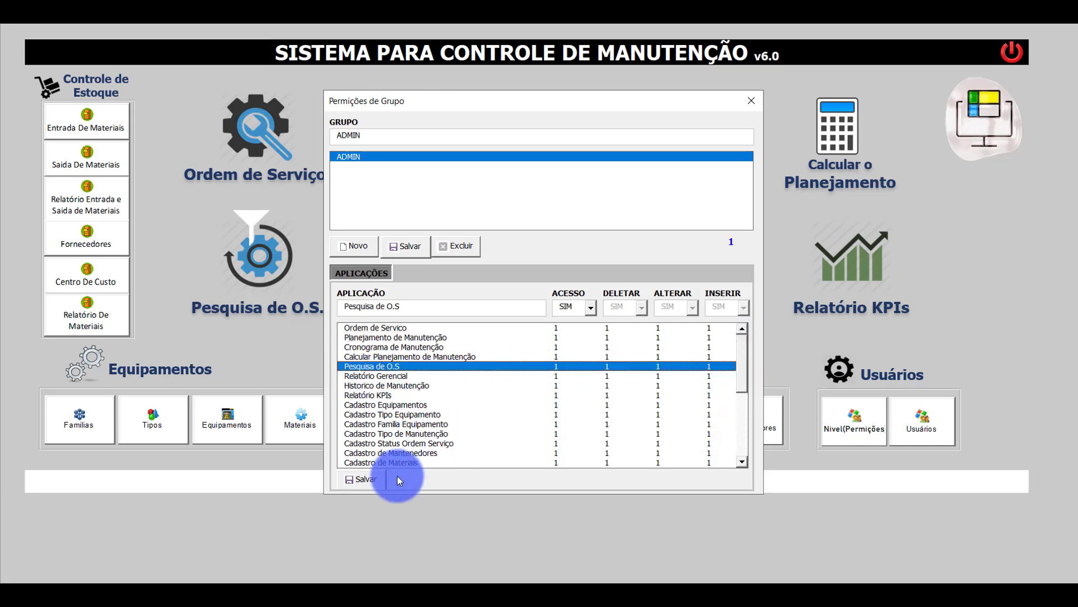
click(400, 405)
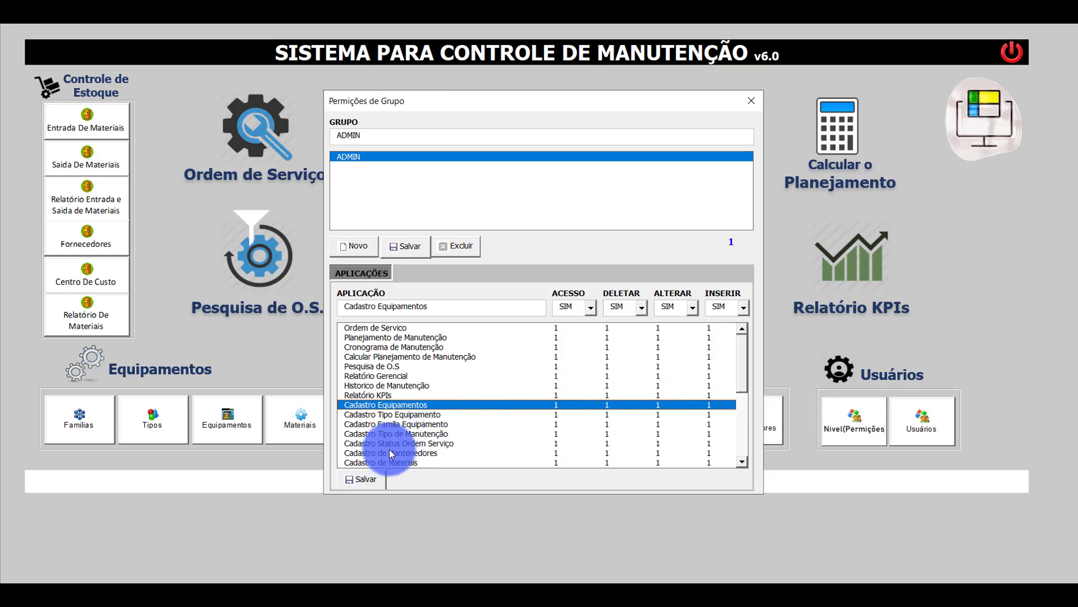
click(404, 453)
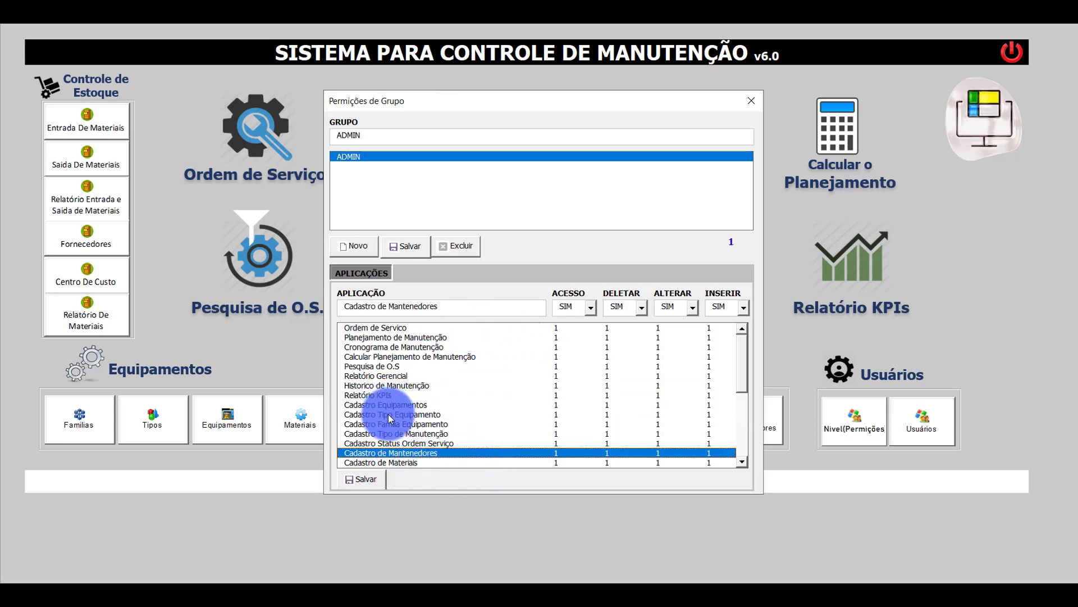
View the delete, edit and insert permission choices for Cadastro de Mantenedores, then close the group permissions form without changes
click(642, 308)
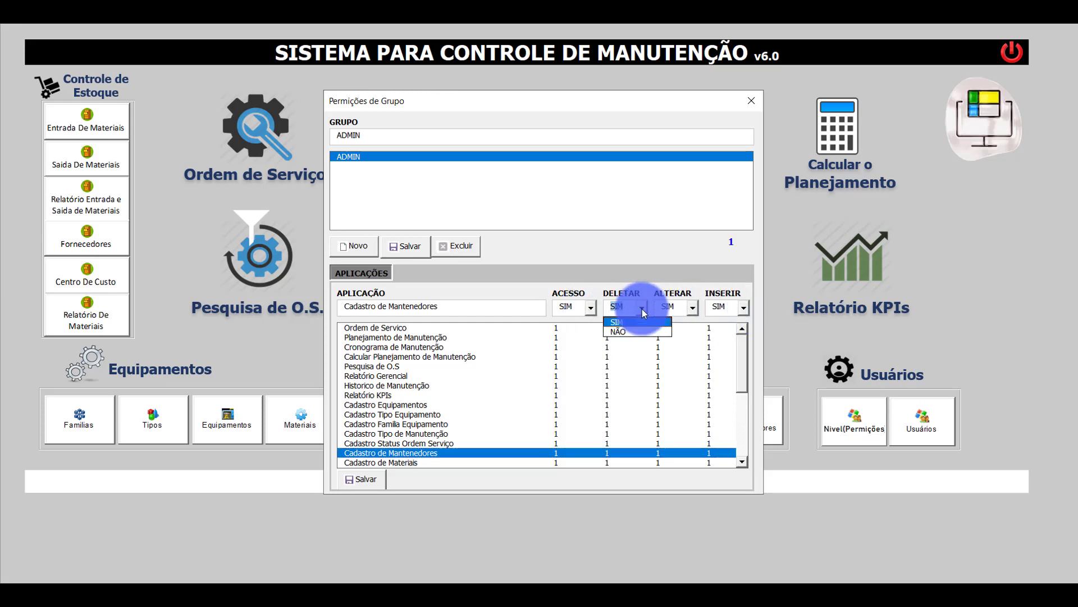
click(692, 308)
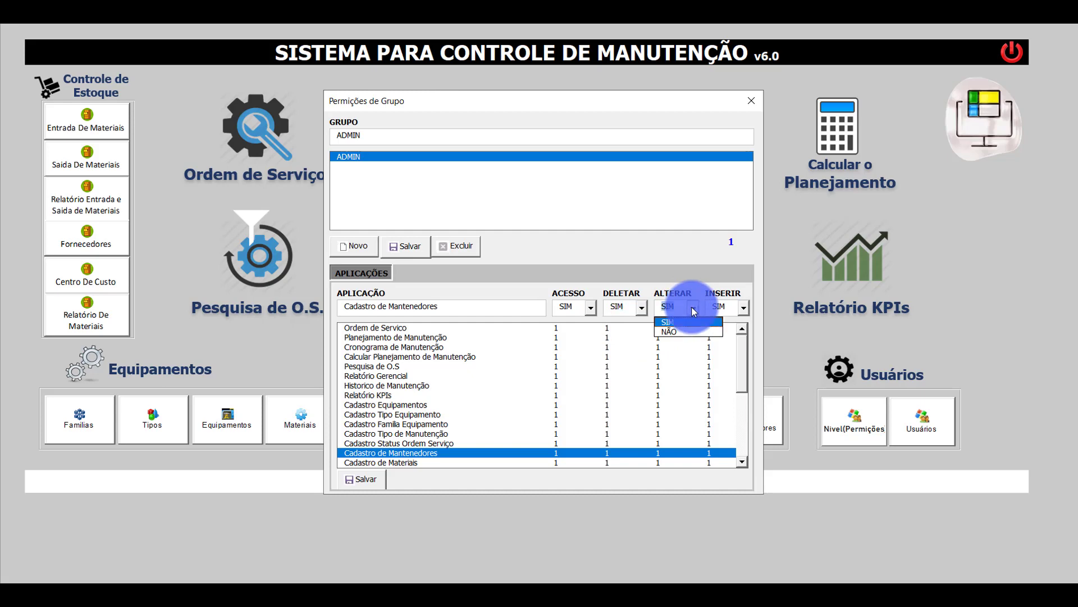
click(743, 308)
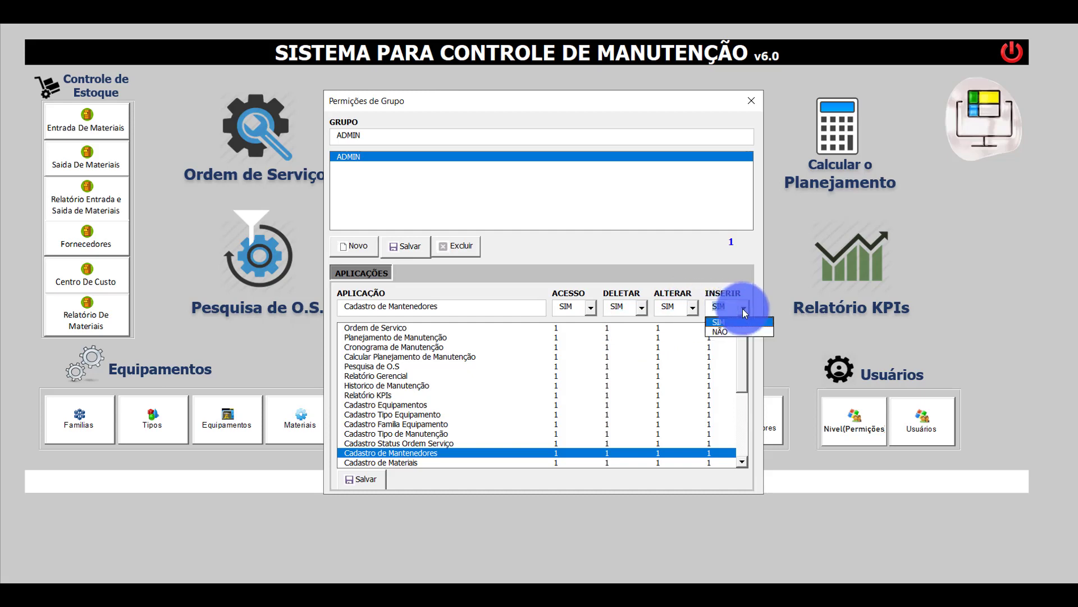
click(685, 260)
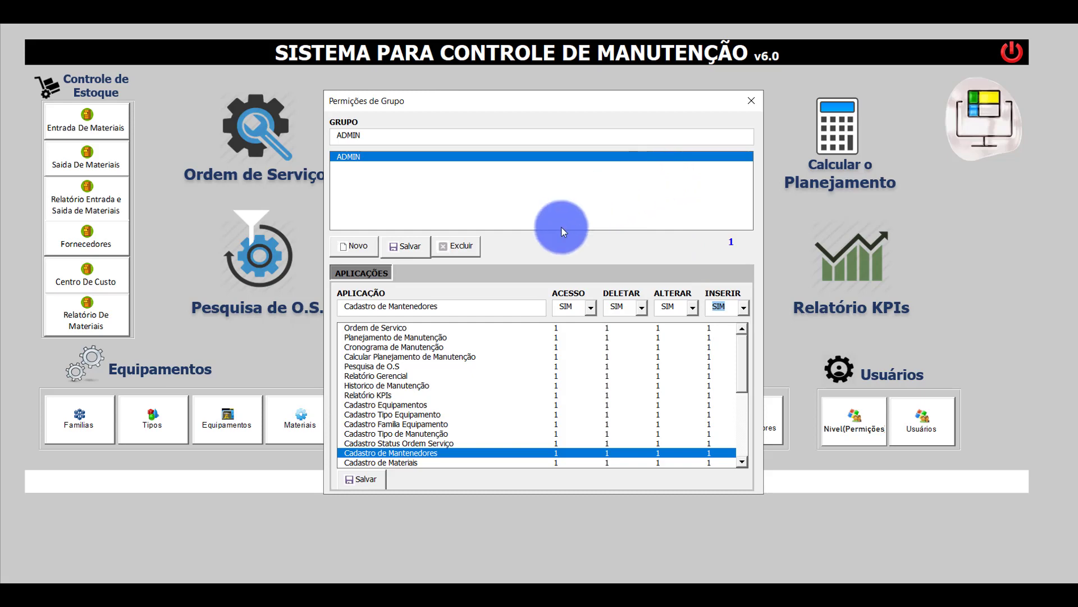
click(747, 100)
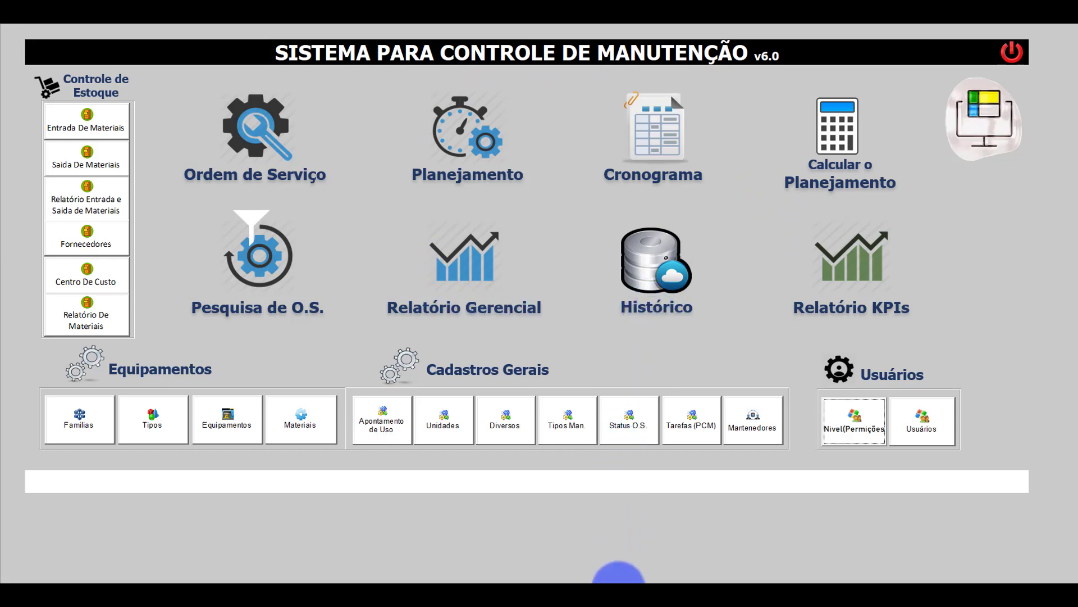
View the OrdemServicoV1.00 template workbook, then the ENTRADA and SAIDA sheets of the material entry and withdrawal report workbook
mouse_move(617, 582)
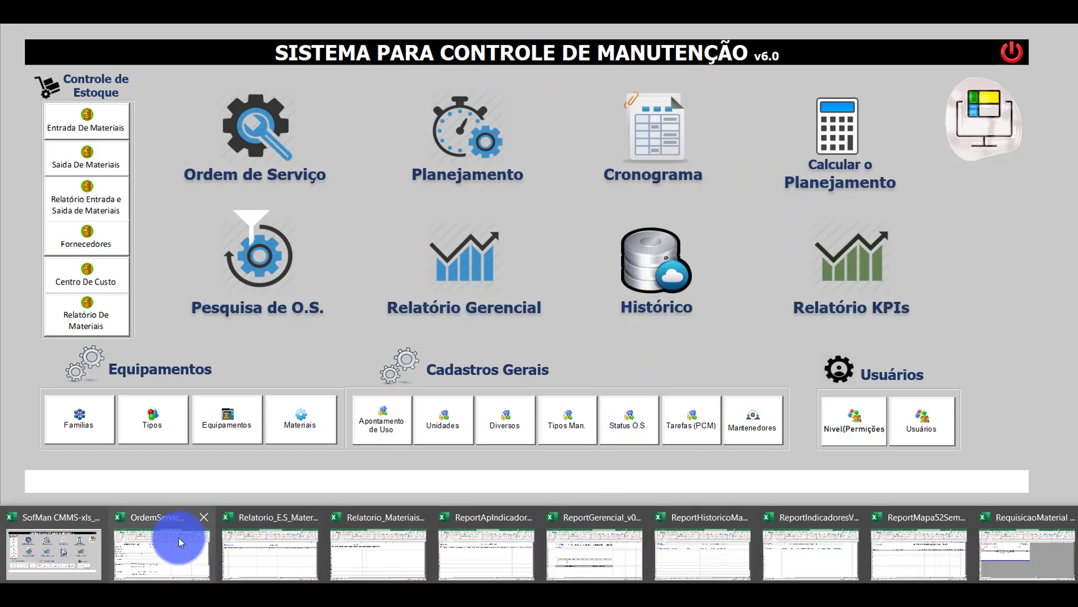
click(159, 548)
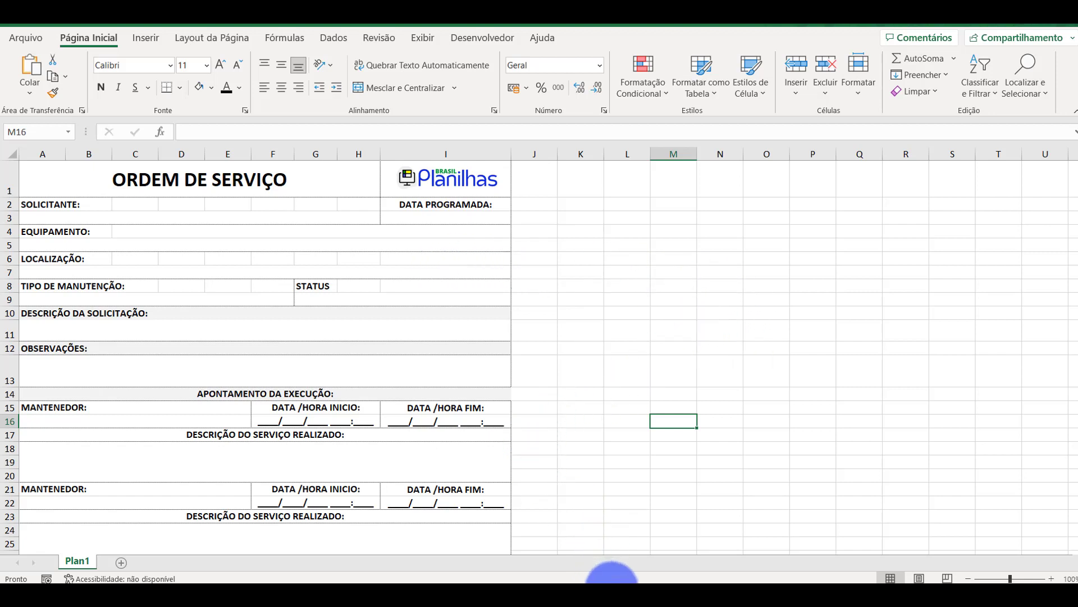
mouse_move(616, 574)
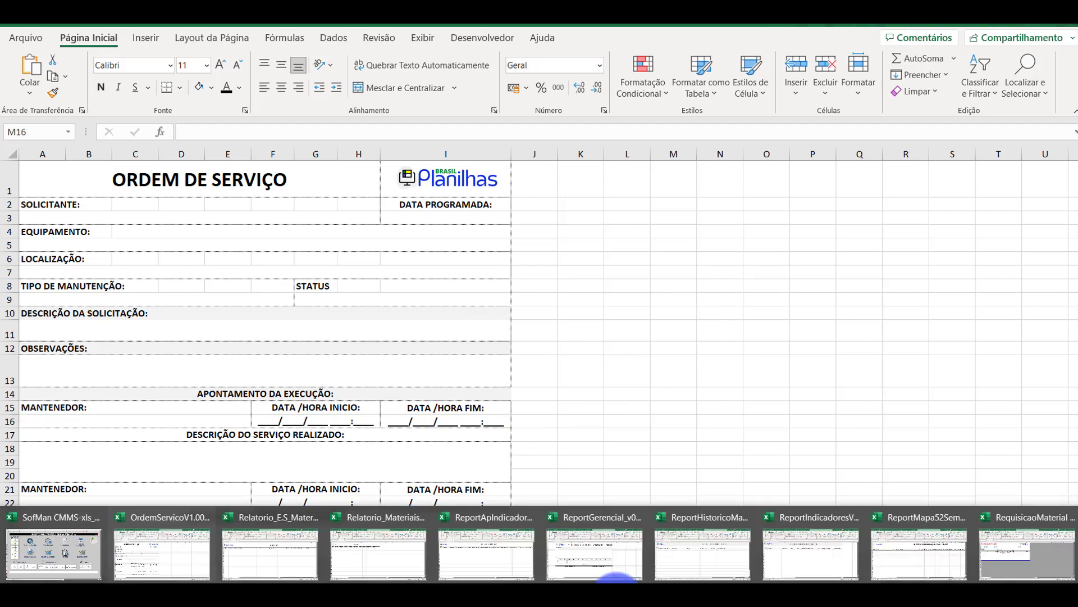
click(277, 558)
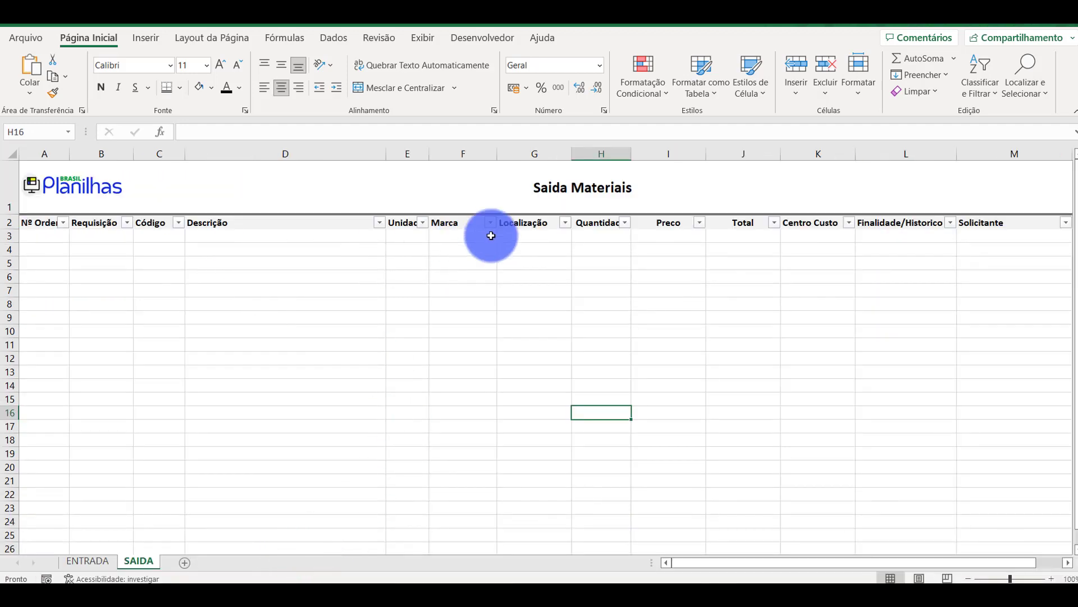
click(104, 560)
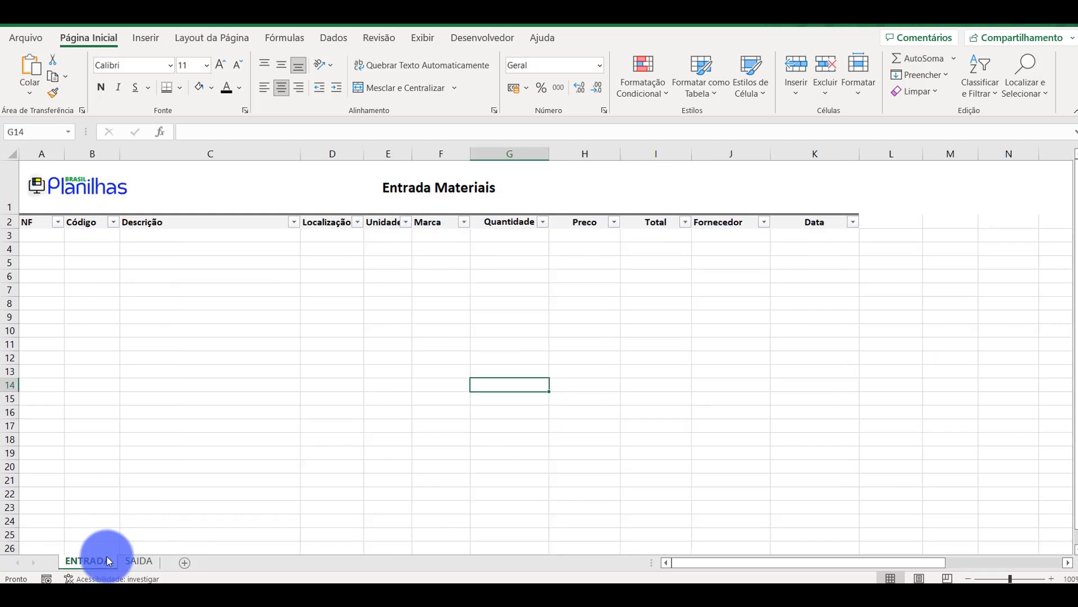
click(296, 427)
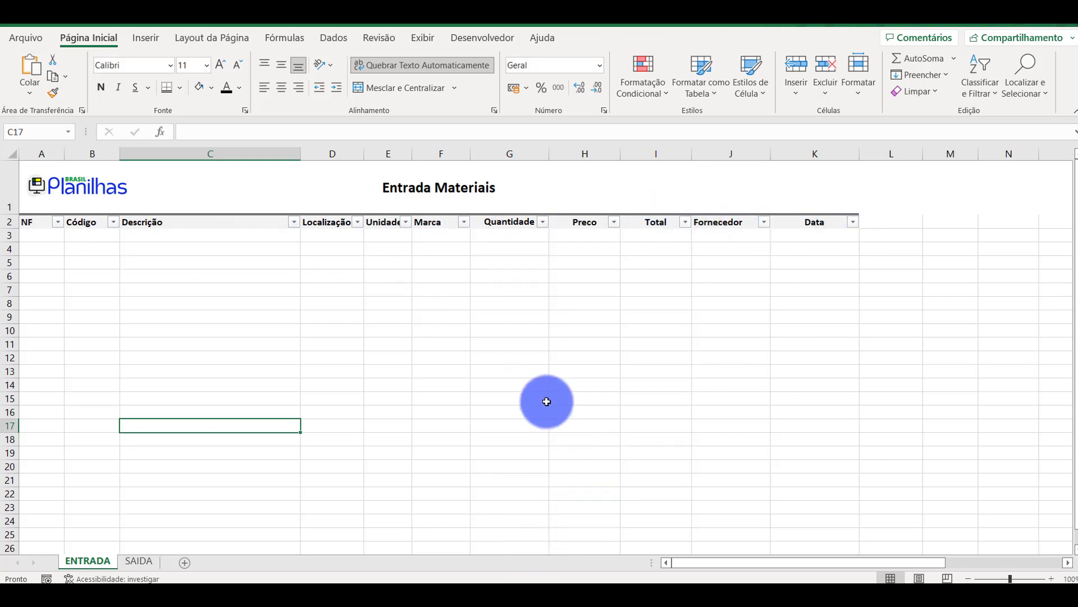
click(135, 560)
click(93, 560)
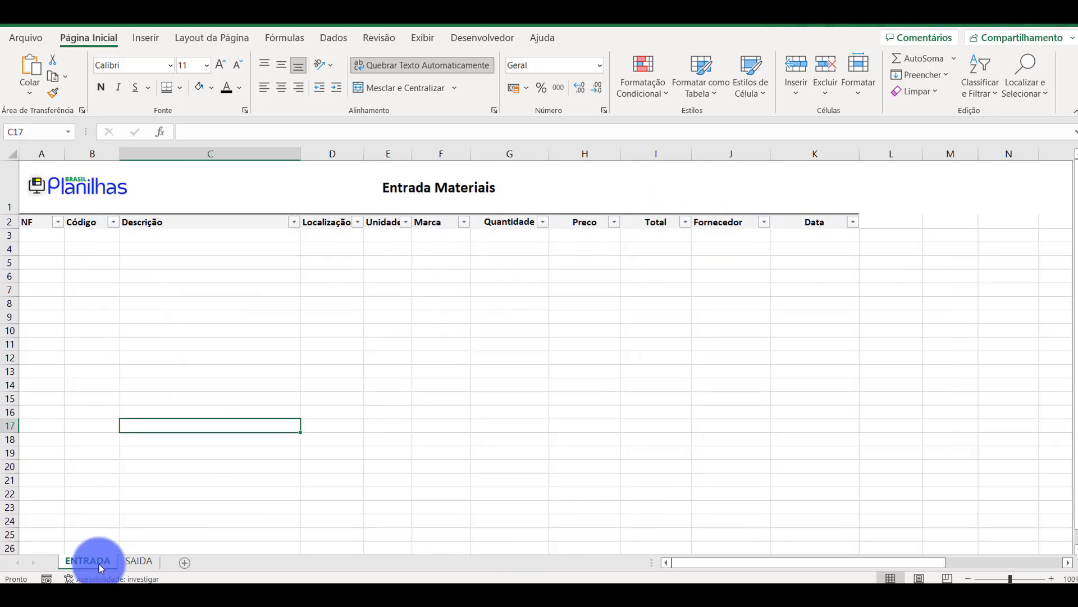
click(145, 569)
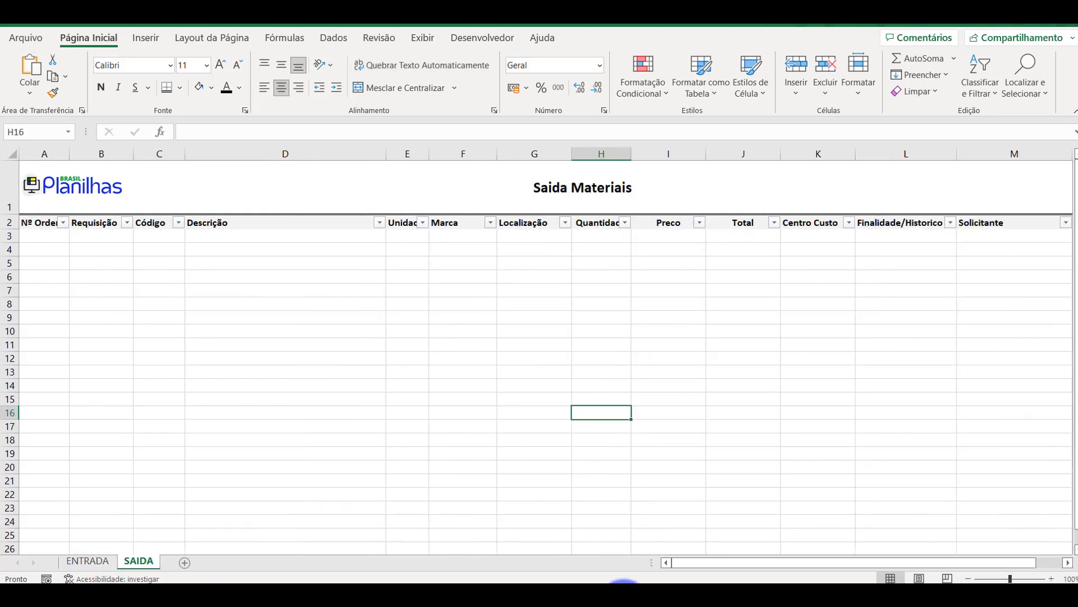
Switch to the Relatorio_Materiais workbook and view the column layout of its materials report sheet
click(625, 582)
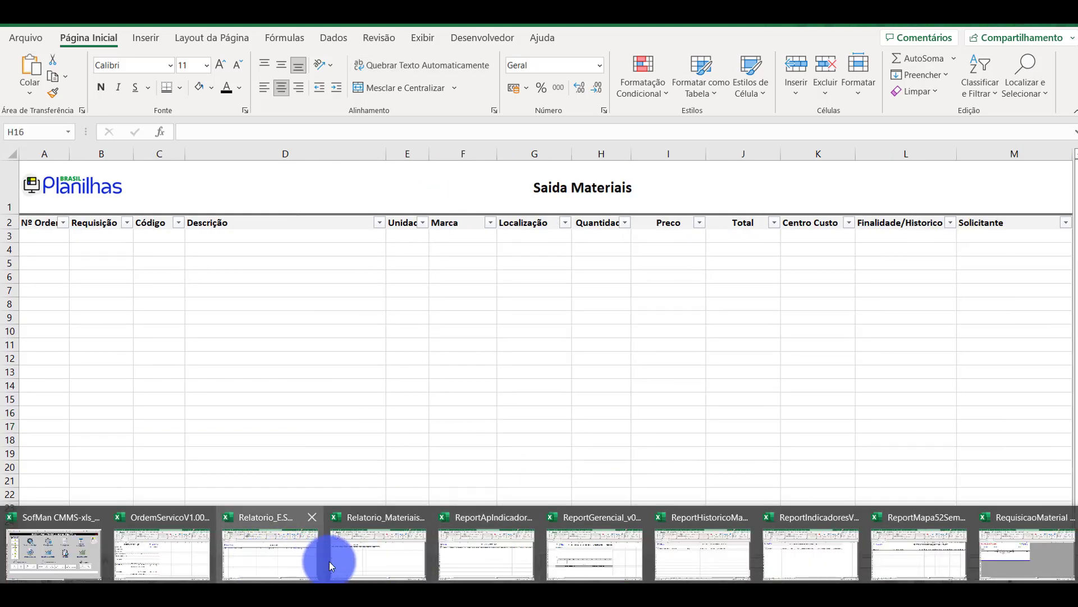
click(354, 559)
click(429, 342)
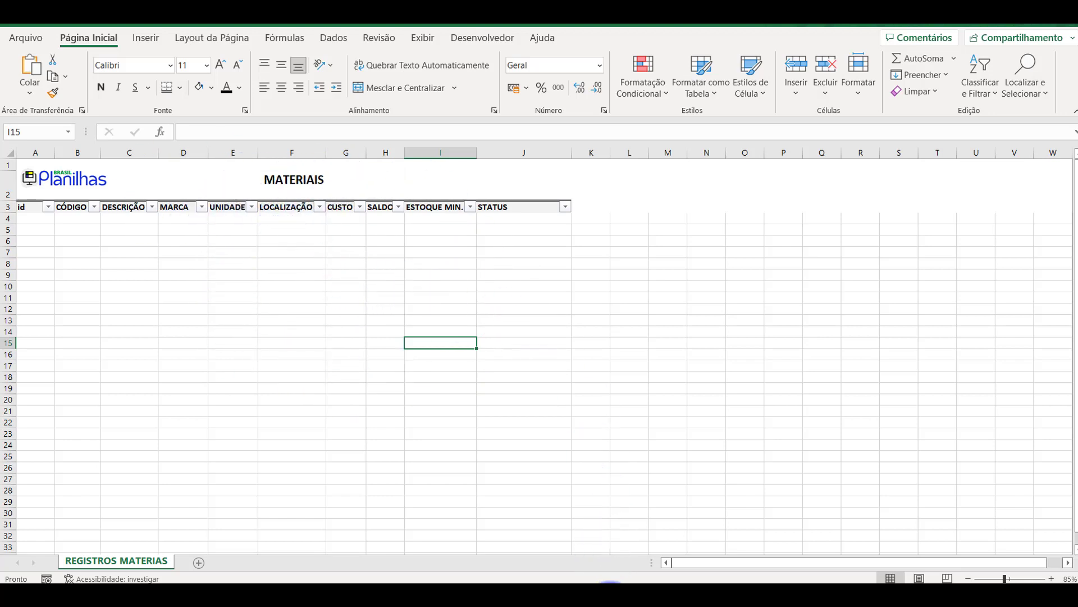
Switch to the ReportApIndicador workbook and view all columns of its INDICADORES DA MANUTENÇÃO table, through MTBF and MTTR
click(611, 583)
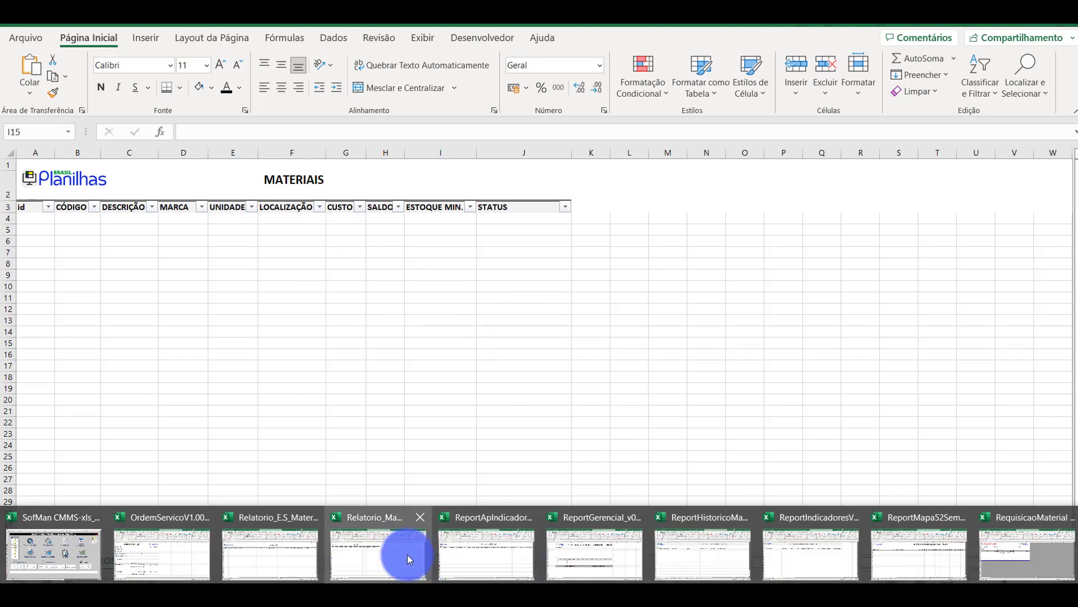
click(470, 558)
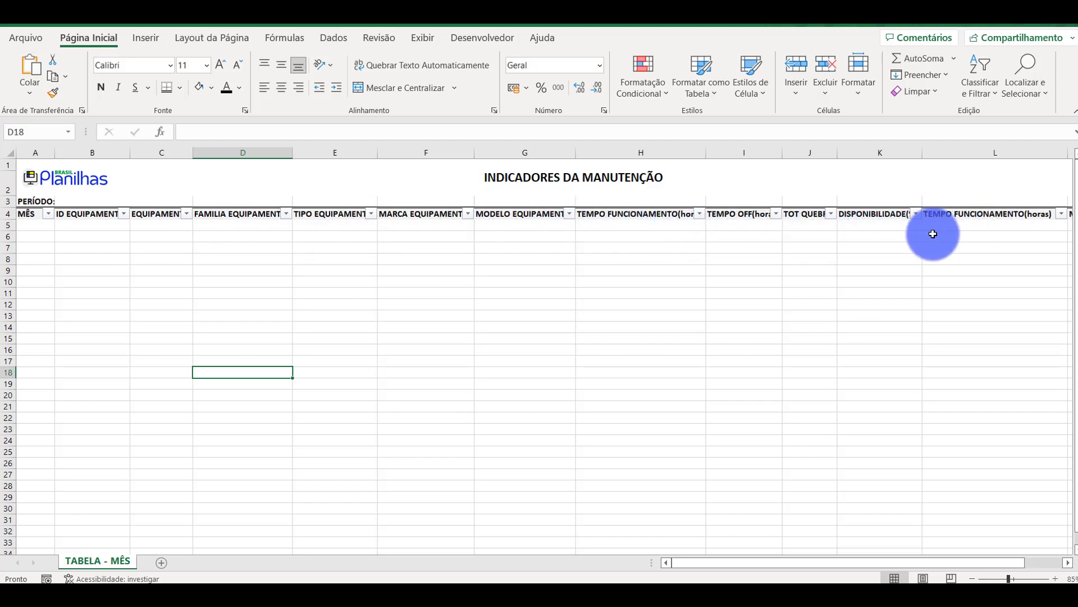
drag(768, 561, 853, 560)
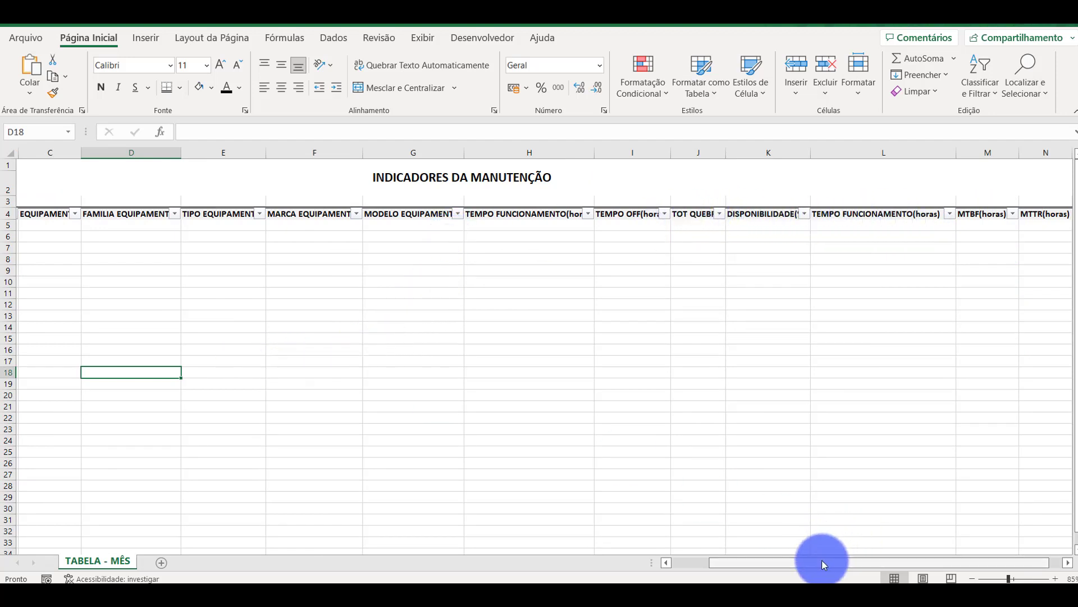
drag(824, 562, 765, 563)
click(723, 423)
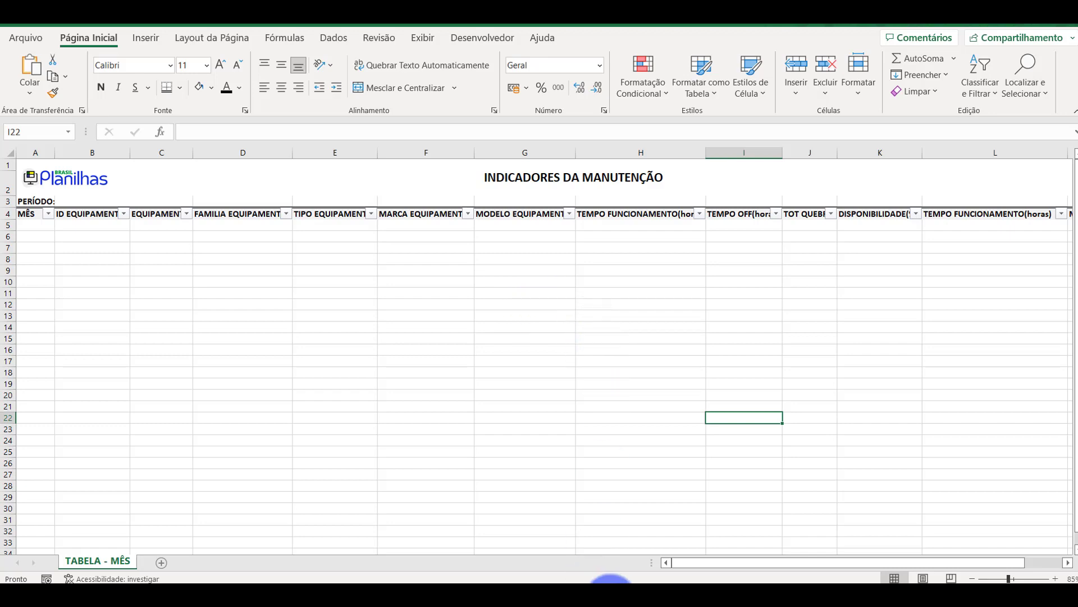
Switch to the ReportGerencial workbook and view the start of its GRAFICOS sheet, then its TABELA sheet
click(525, 594)
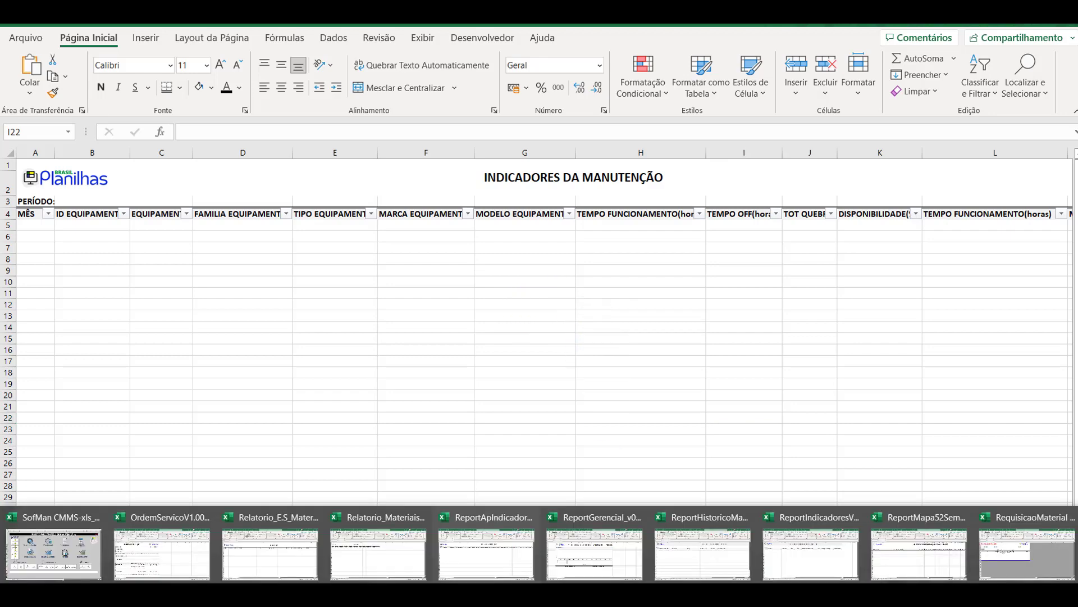
click(595, 556)
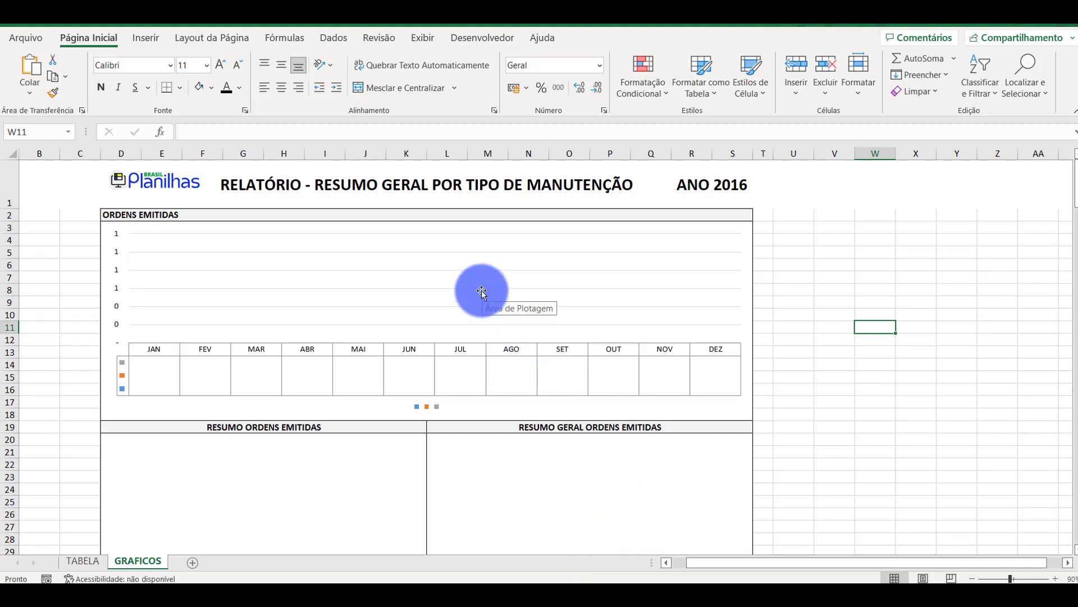
scroll(482, 291, down, 1)
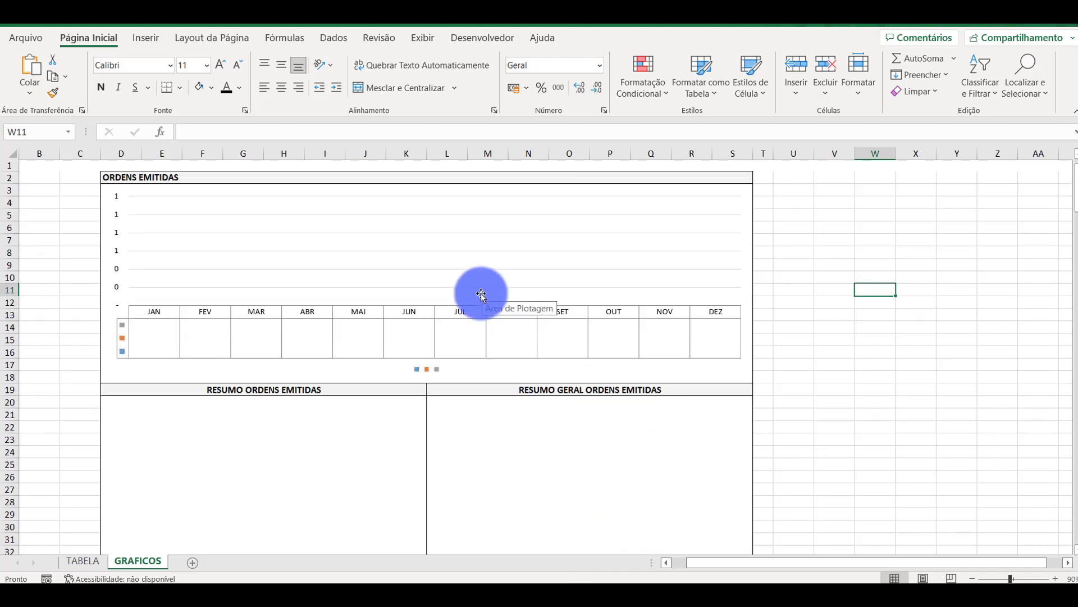
click(84, 561)
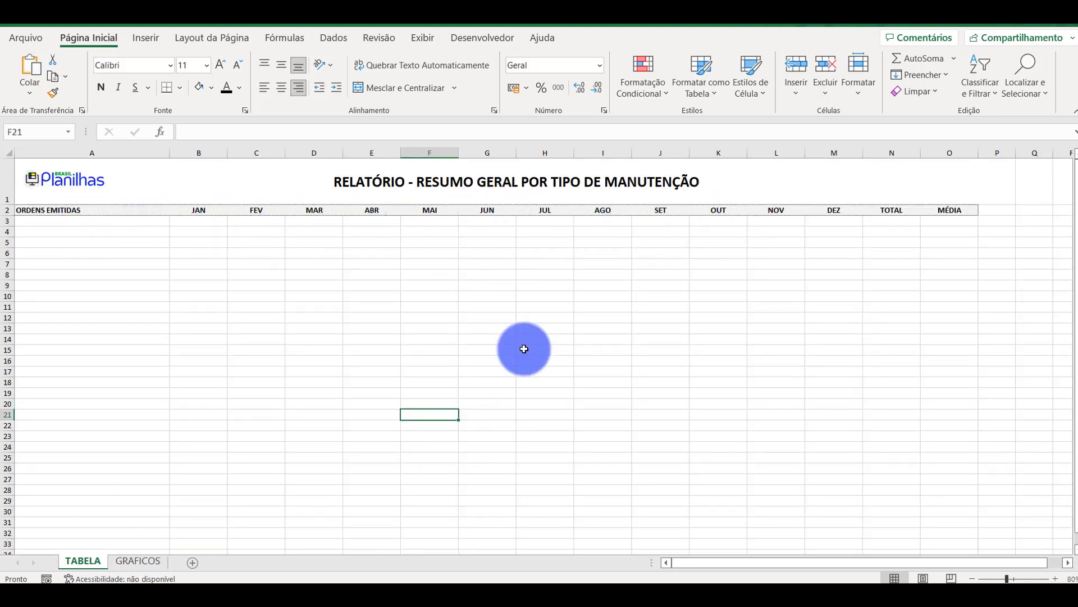
Return to the GRAFICOS sheet and examine its issued orders, closed orders, man-hour and man-hour cost chart sections
click(147, 561)
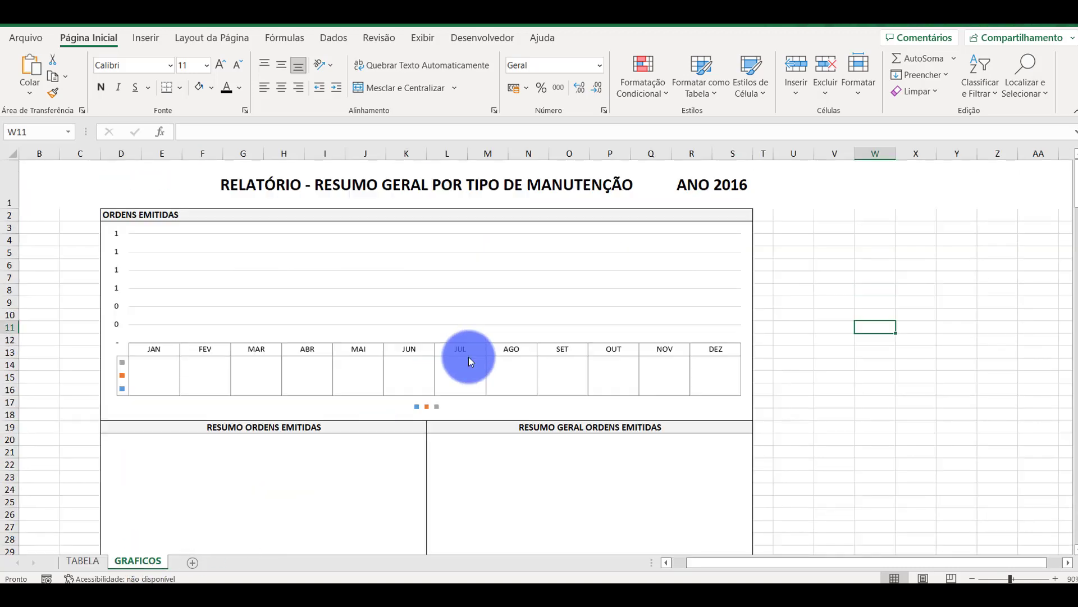
scroll(469, 356, down, 1)
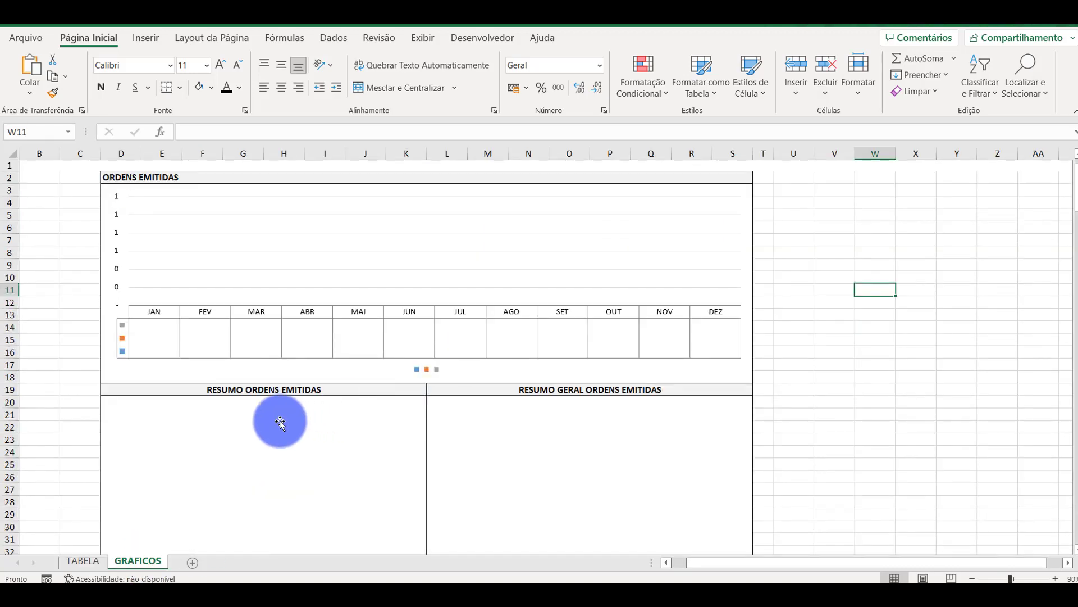
scroll(563, 425, down, 8)
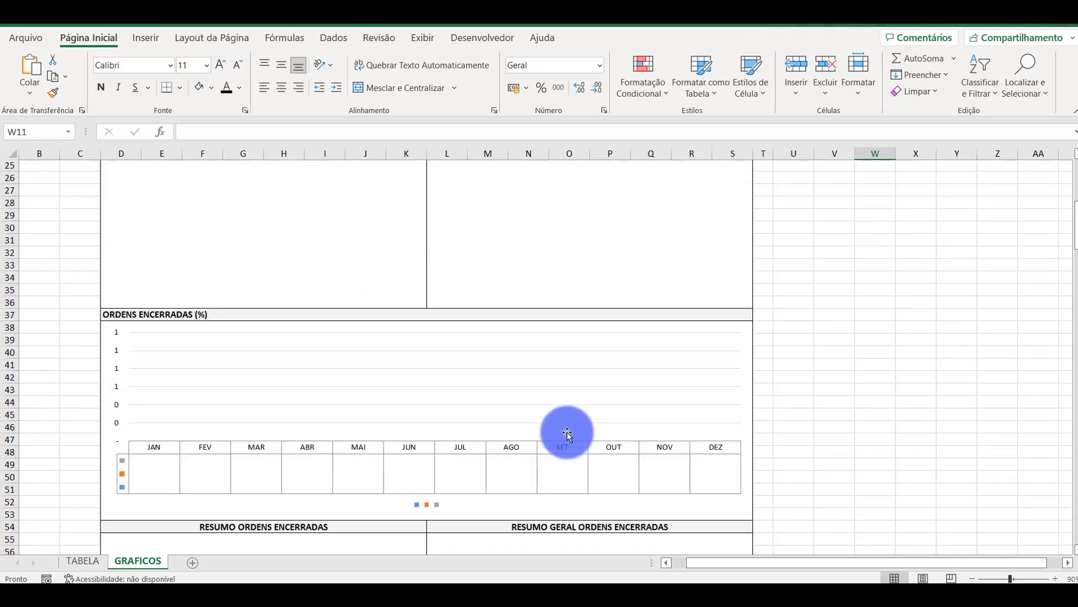
scroll(567, 435, down, 6)
scroll(415, 401, down, 11)
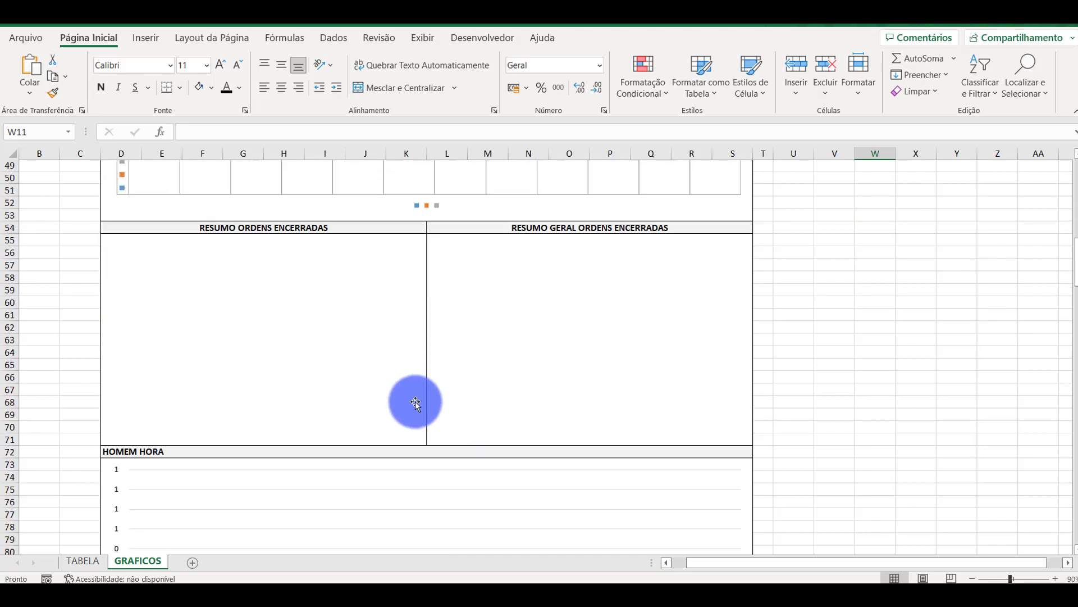
scroll(416, 401, down, 2)
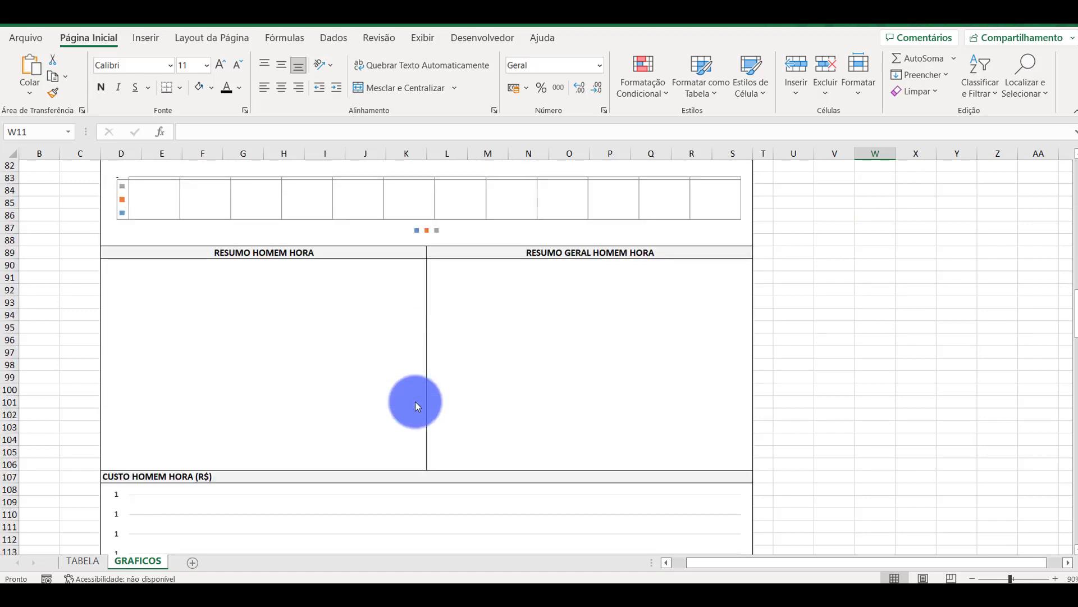
scroll(415, 401, down, 9)
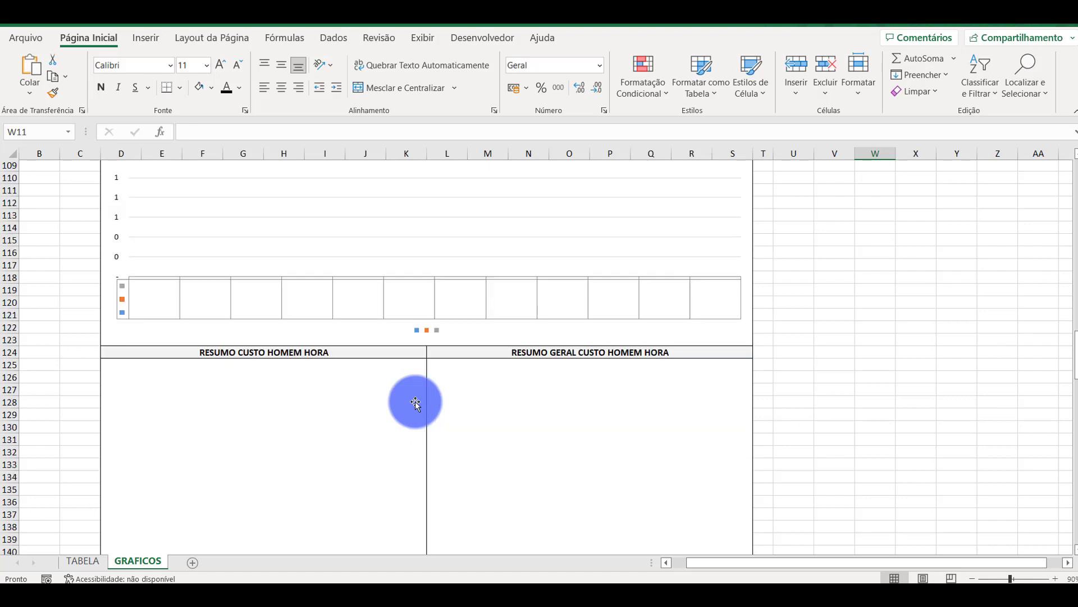
Examine the materials, miscellaneous and total cost sections of the GRAFICOS sheet, then return to the start of the report
scroll(416, 401, down, 7)
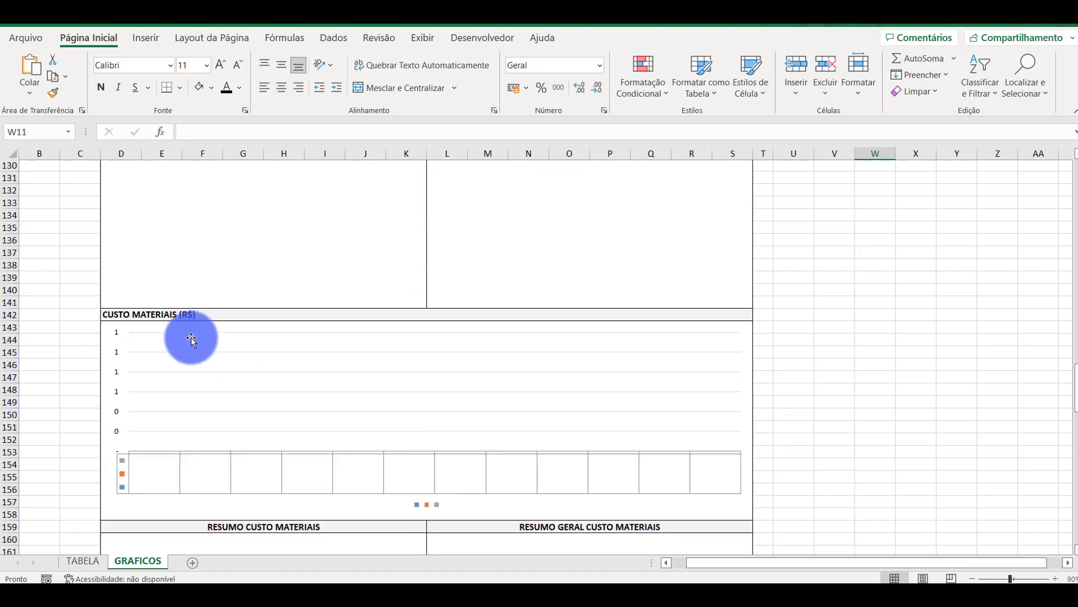
scroll(438, 358, down, 4)
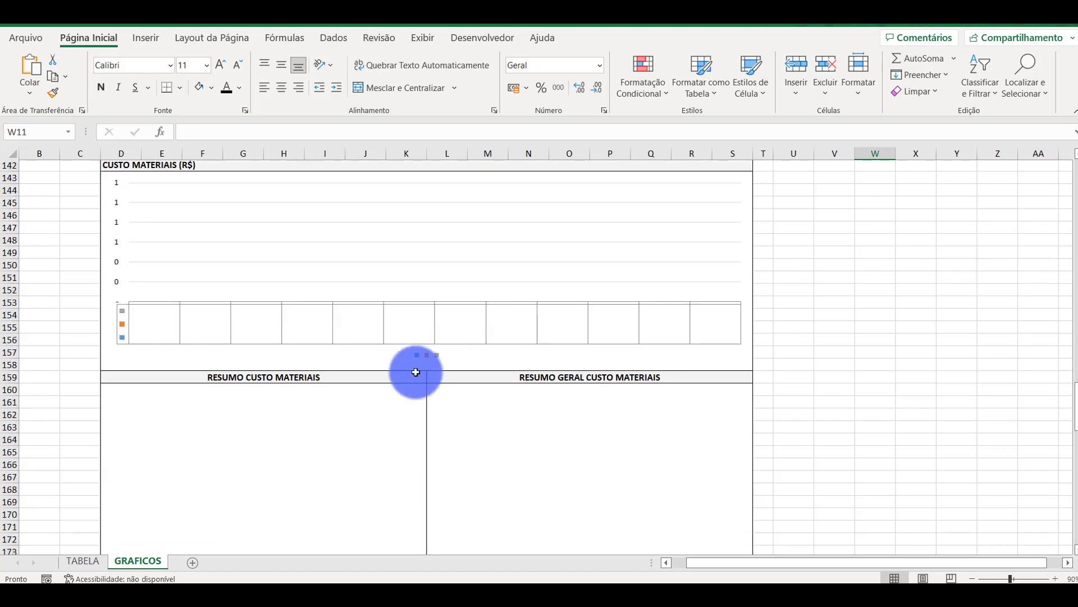
scroll(415, 374, down, 5)
scroll(346, 397, down, 8)
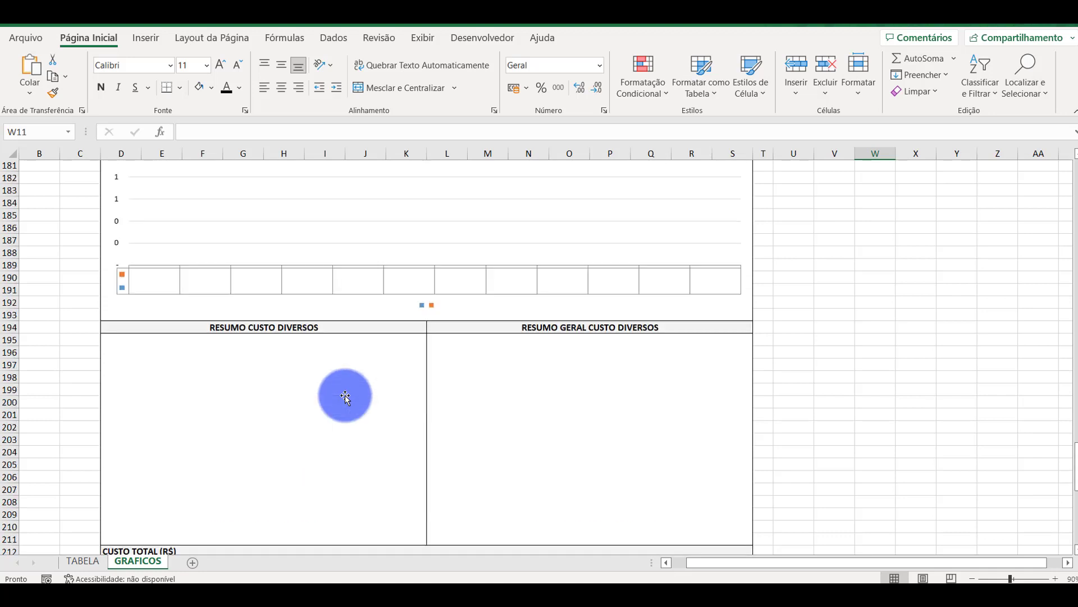
scroll(479, 359, down, 10)
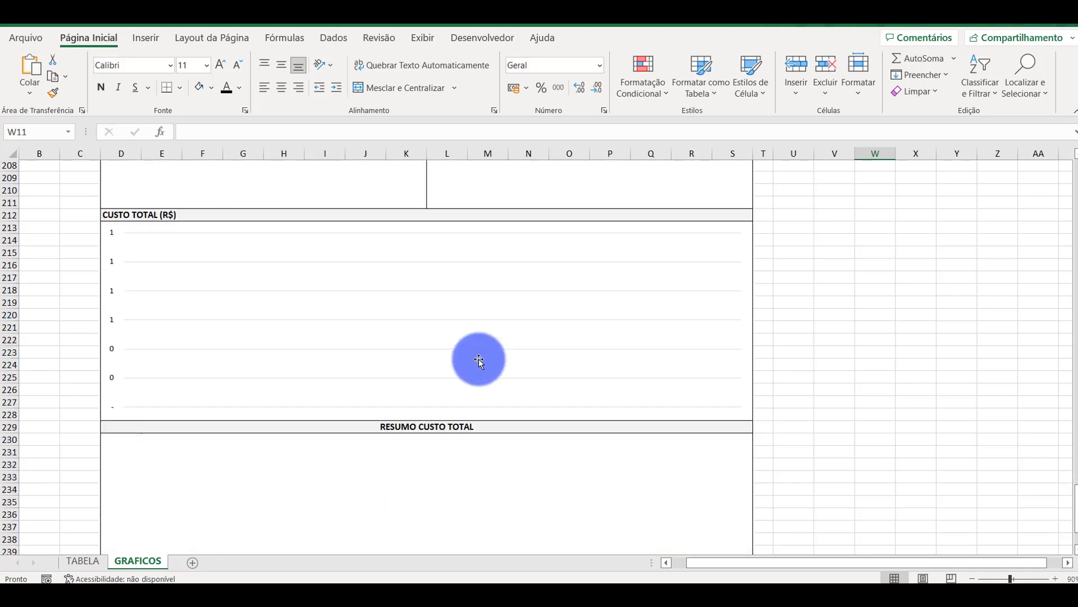
scroll(512, 342, down, 3)
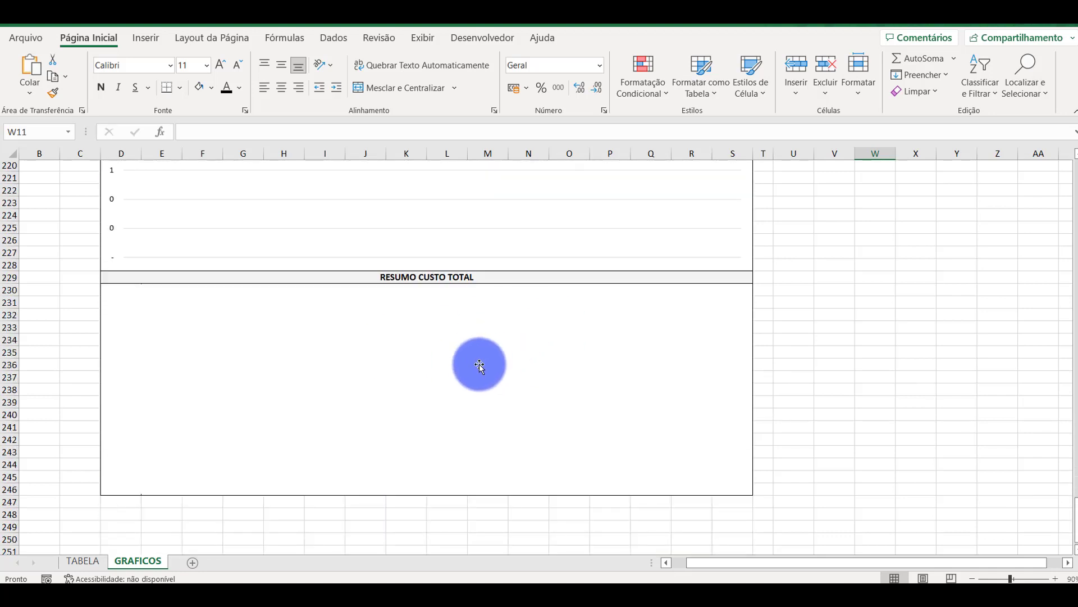
scroll(480, 365, up, 6)
scroll(481, 368, up, 20)
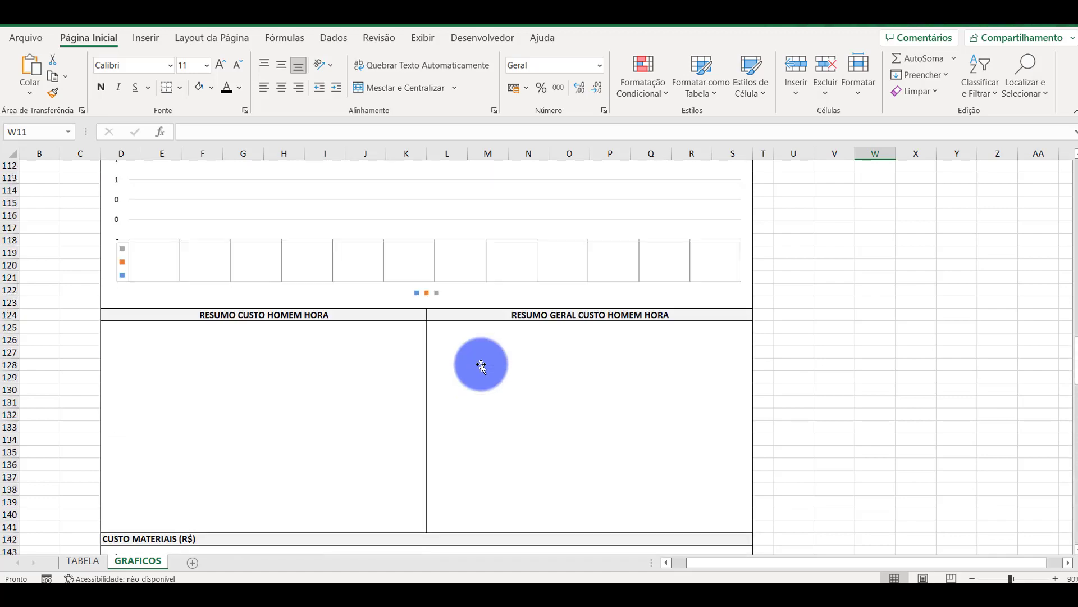
scroll(482, 365, up, 20)
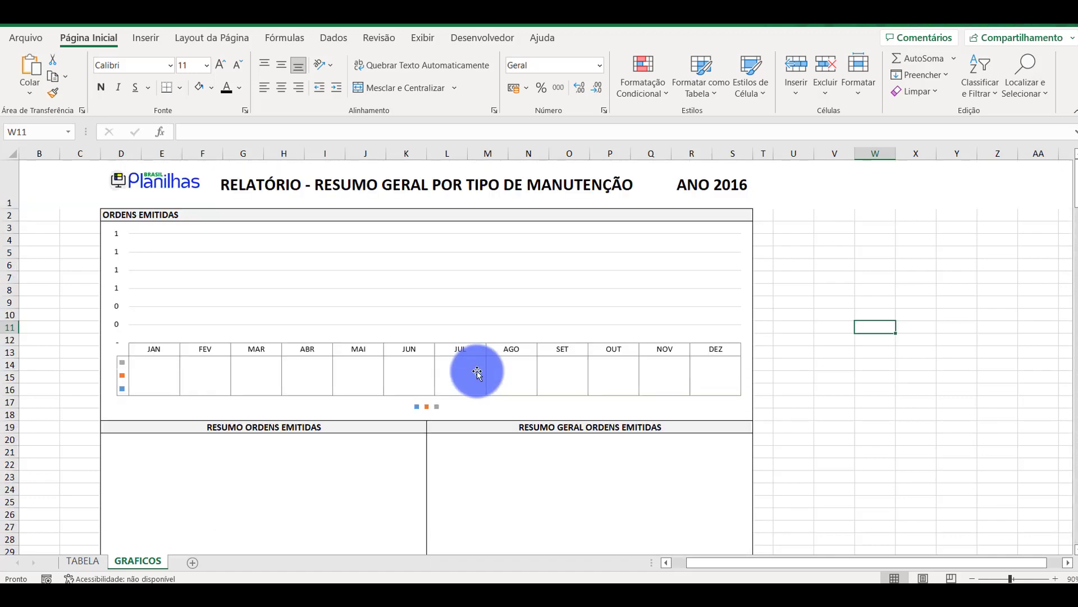
Switch to the ReportHistorico workbook and view its service order, hours, materials and miscellaneous history sheets
click(621, 588)
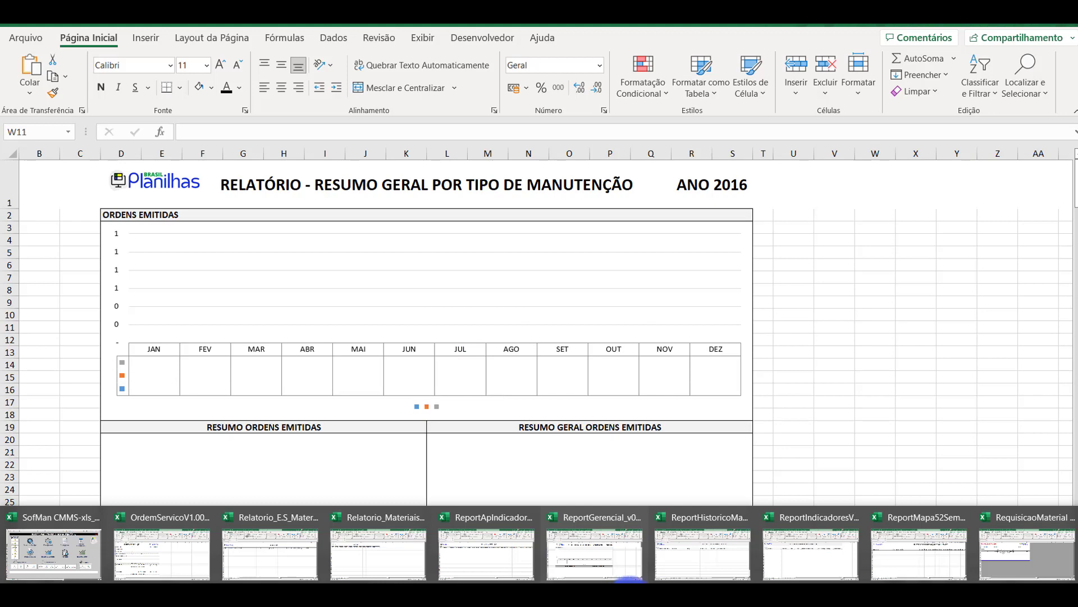
click(691, 565)
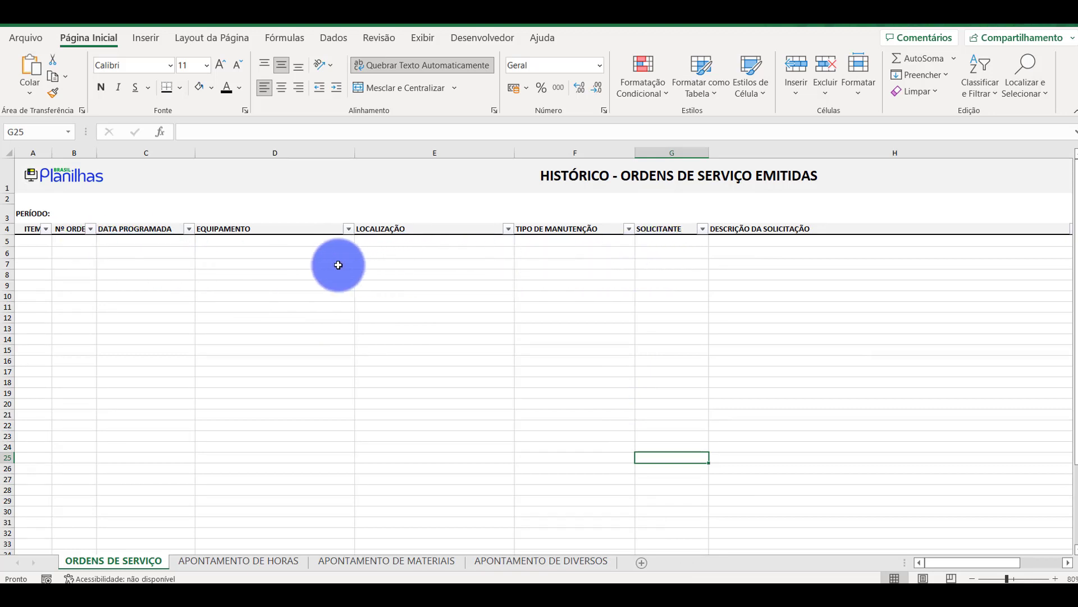
click(237, 562)
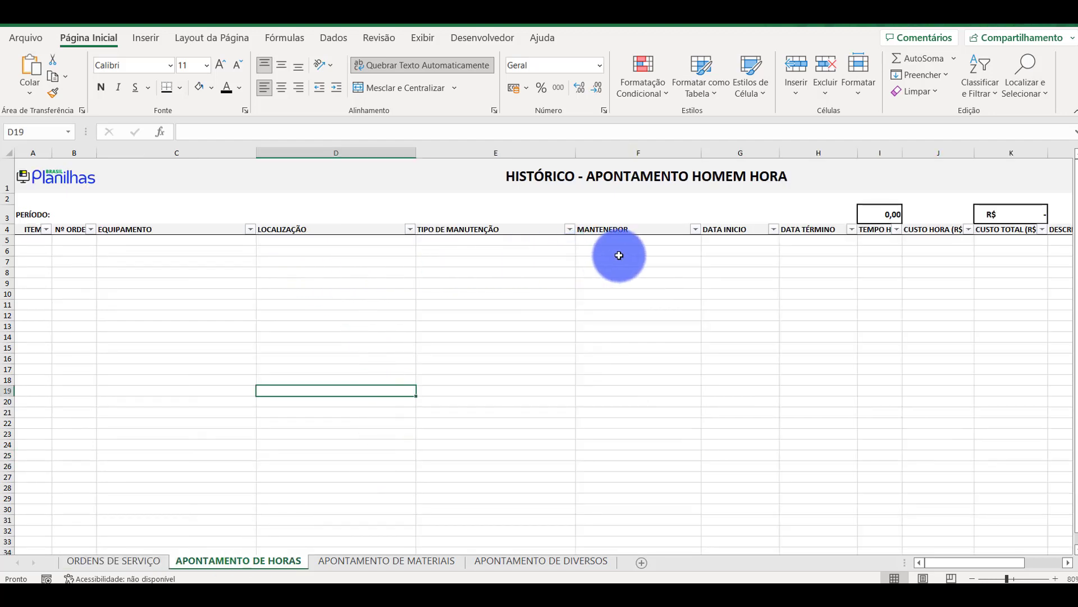
click(409, 562)
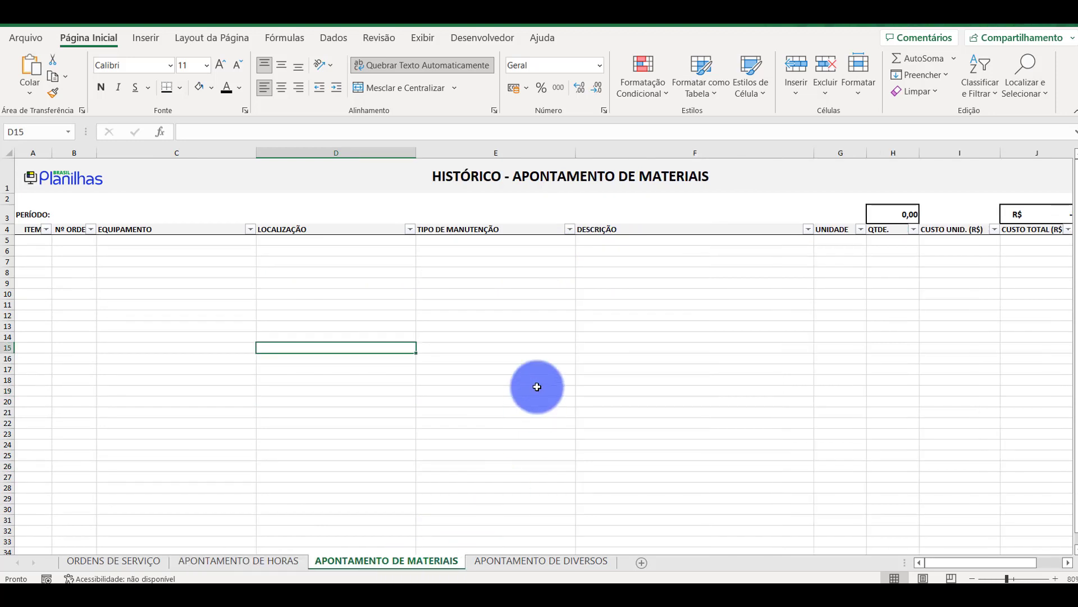
click(538, 565)
click(833, 370)
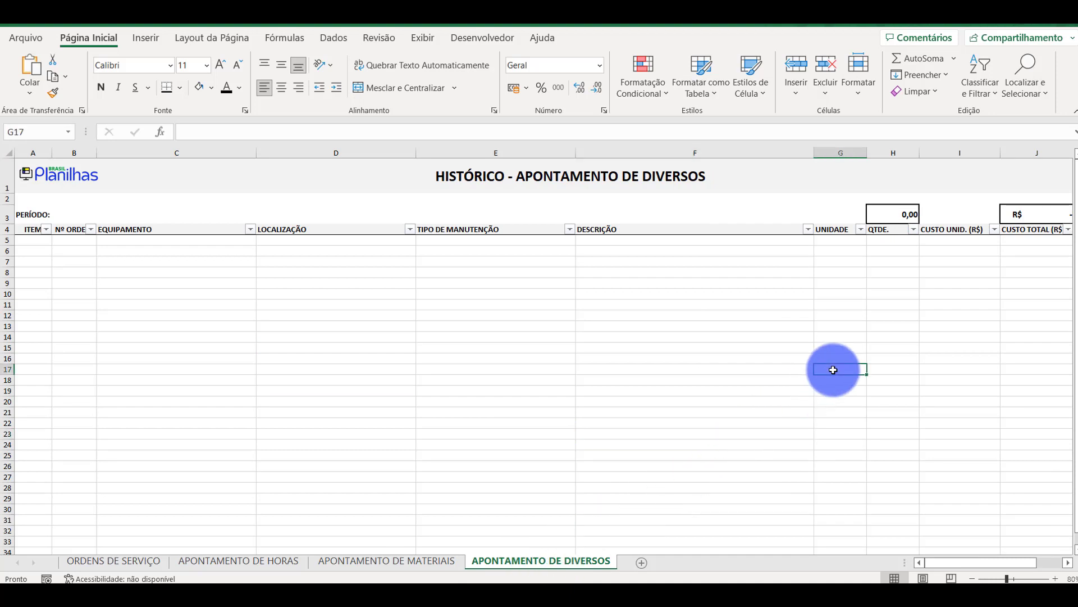
Go back through the materials and hours history sheets to the ORDENS DE SERVIÇO sheet
click(382, 561)
click(179, 561)
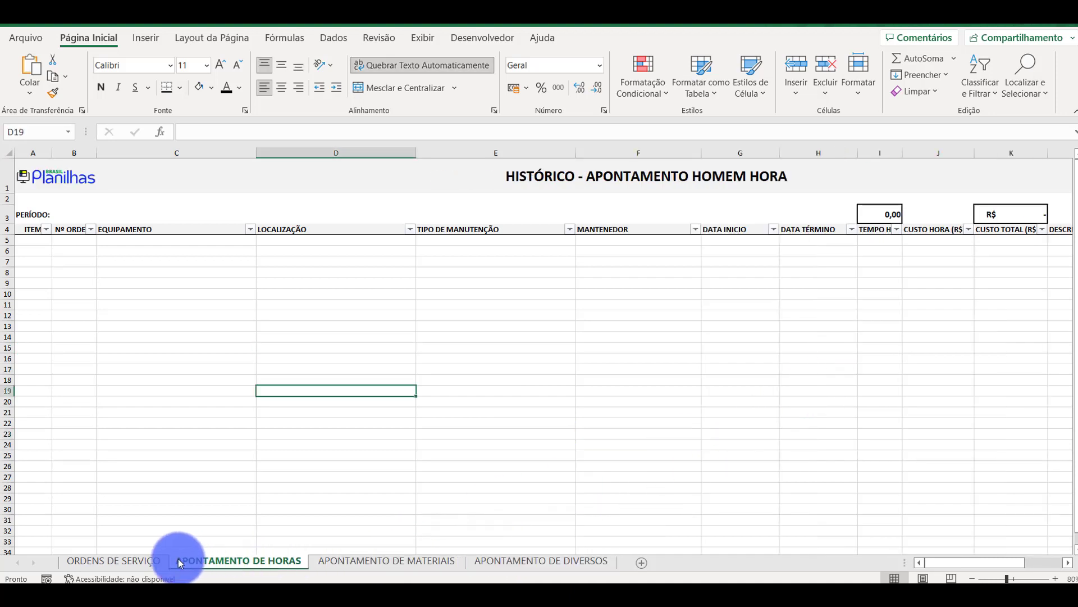
click(161, 562)
click(382, 460)
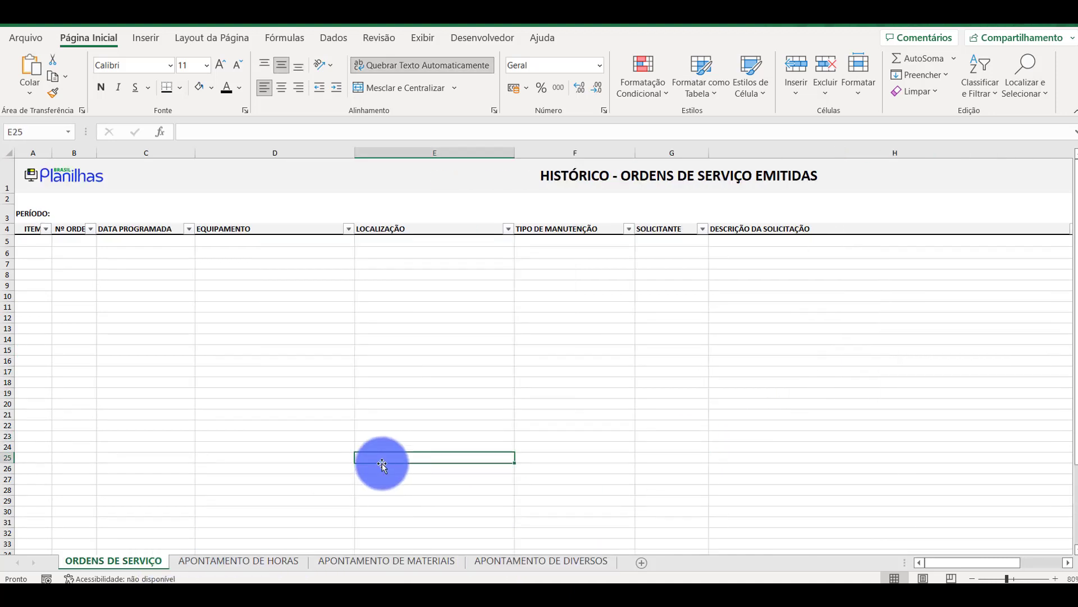
Switch to the ReportIndicadores workbook and view its INDICADORES ACUMULADO and INDICADORES HISTÓRICO sheets
click(607, 582)
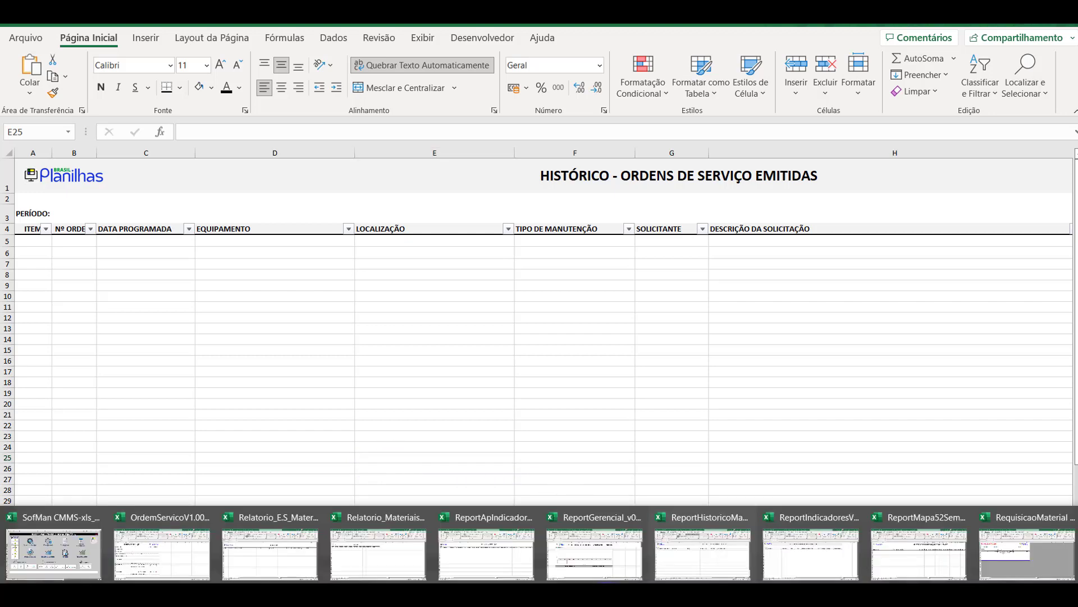
click(808, 567)
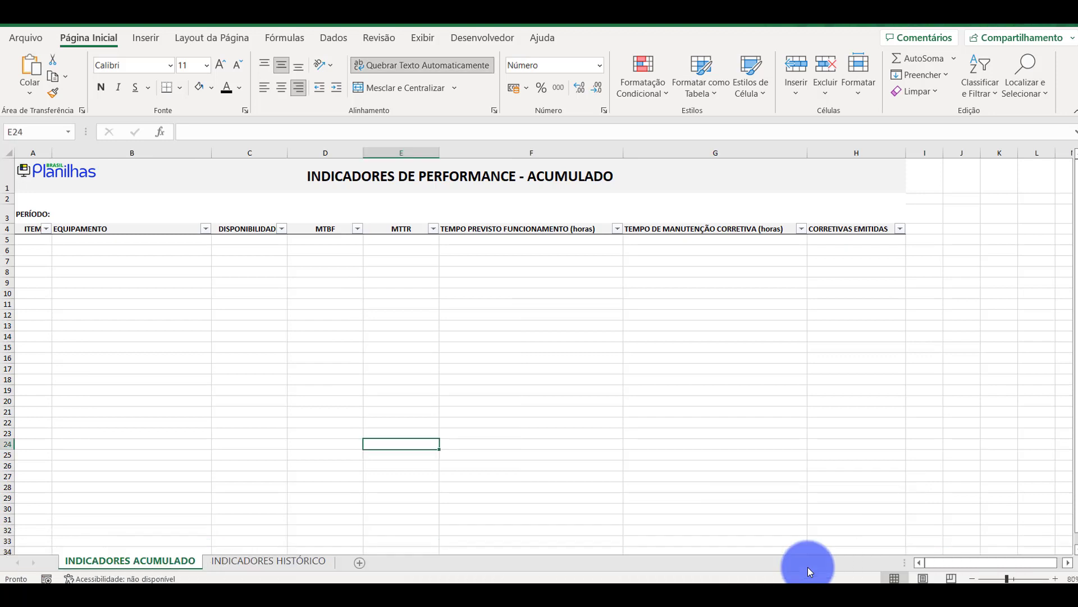
click(674, 431)
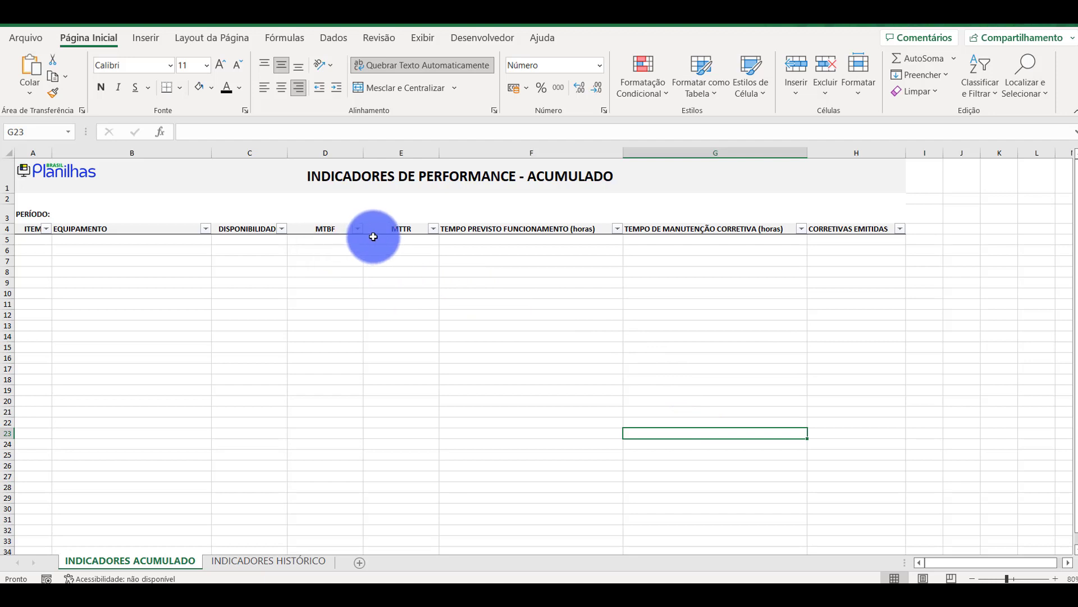
click(270, 560)
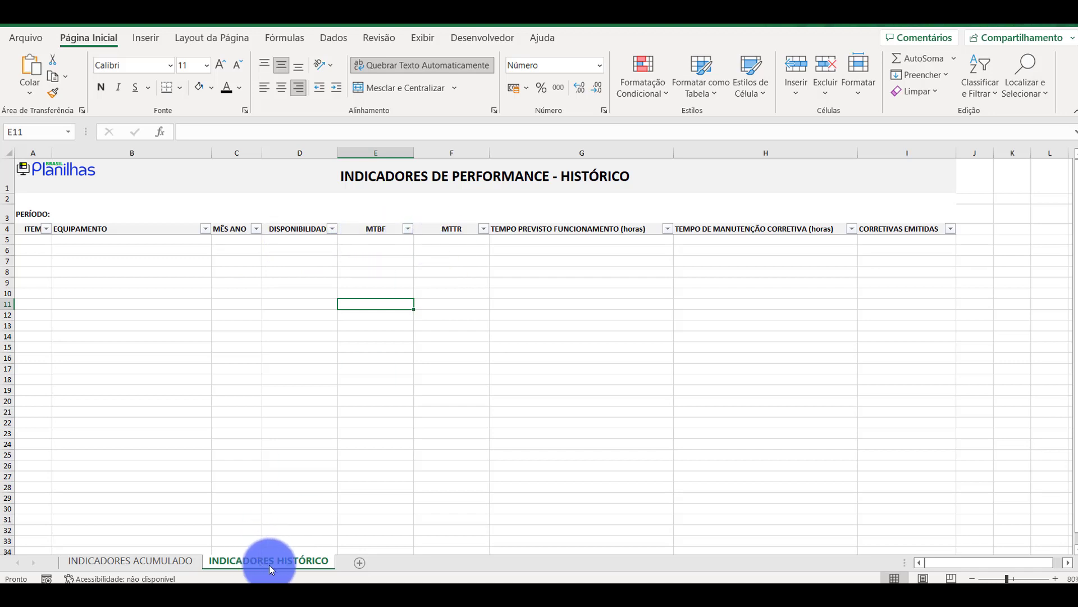
click(548, 435)
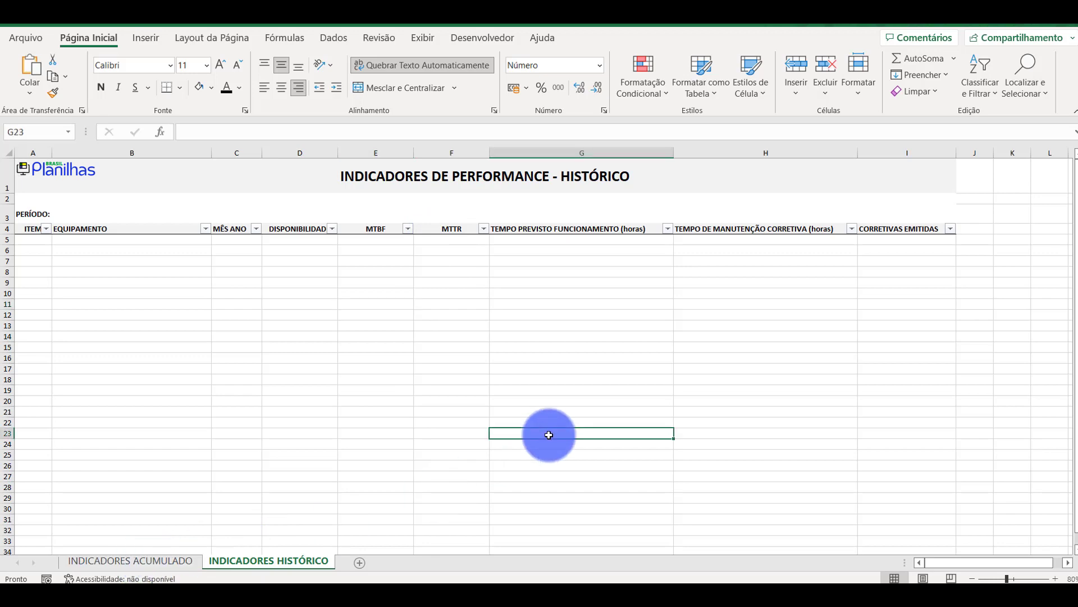
Switch to the ReportMapa52Sem workbook and view the maintenance schedule layout on its Cronograma52Semanas sheet
click(618, 594)
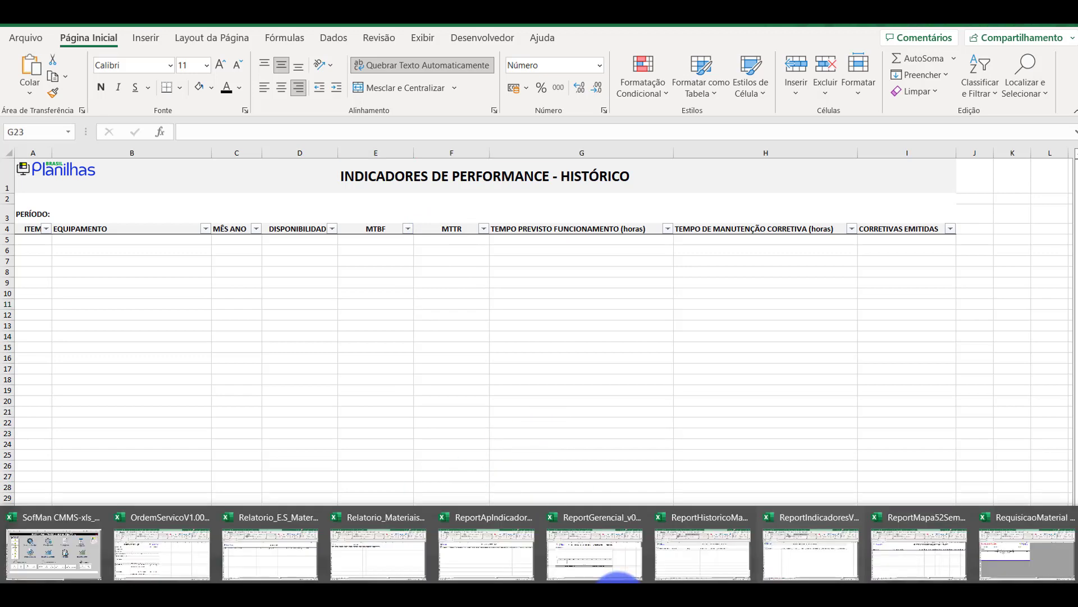
click(923, 554)
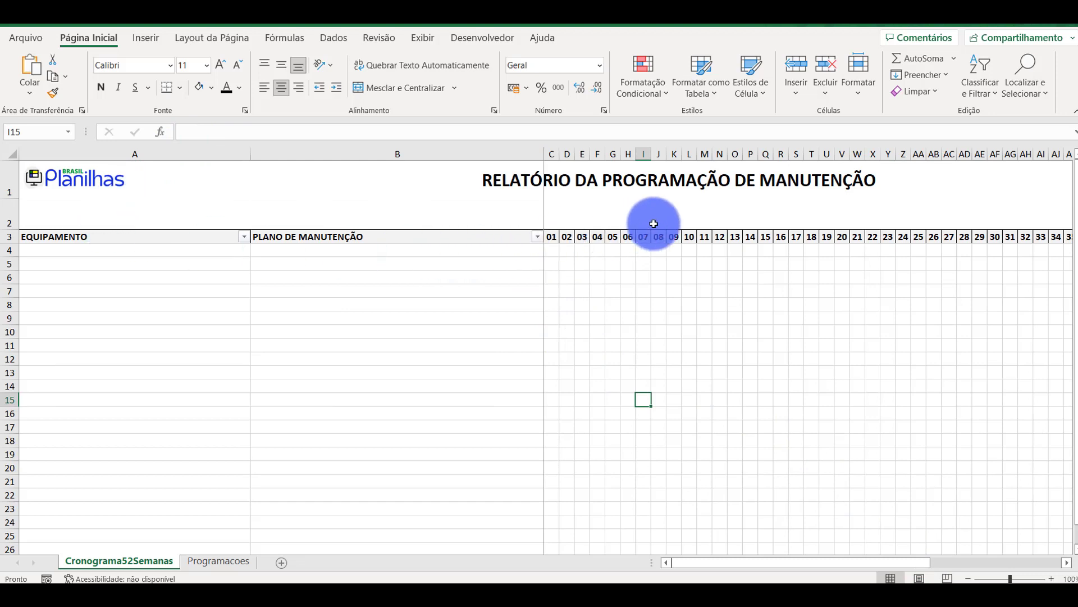
View the maintenance schedule report layout on the Programacoes sheet, and return to the Cronograma52Semanas sheet
click(207, 560)
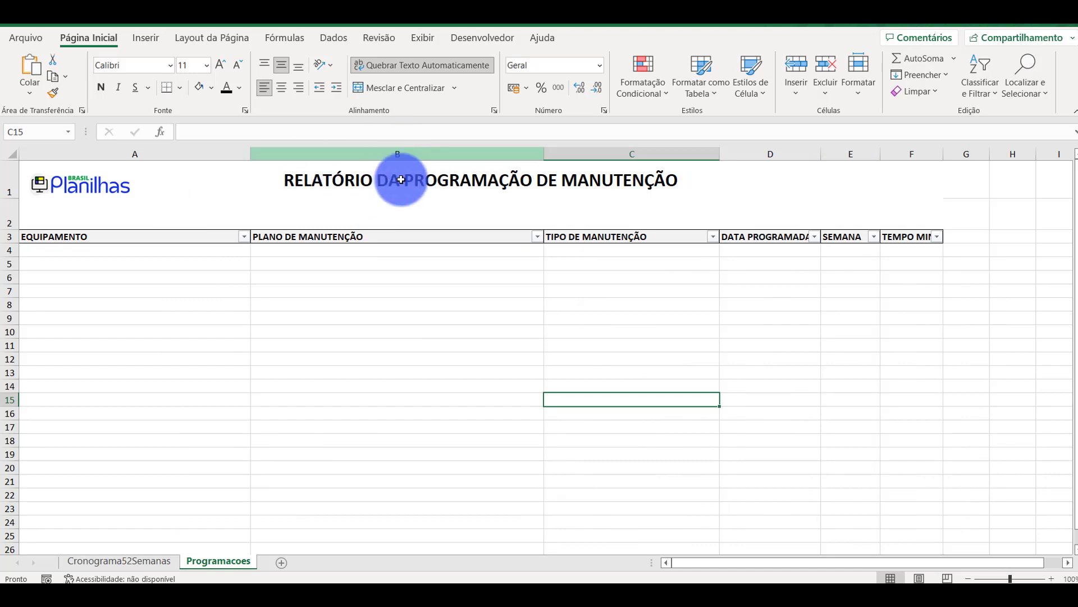
click(112, 561)
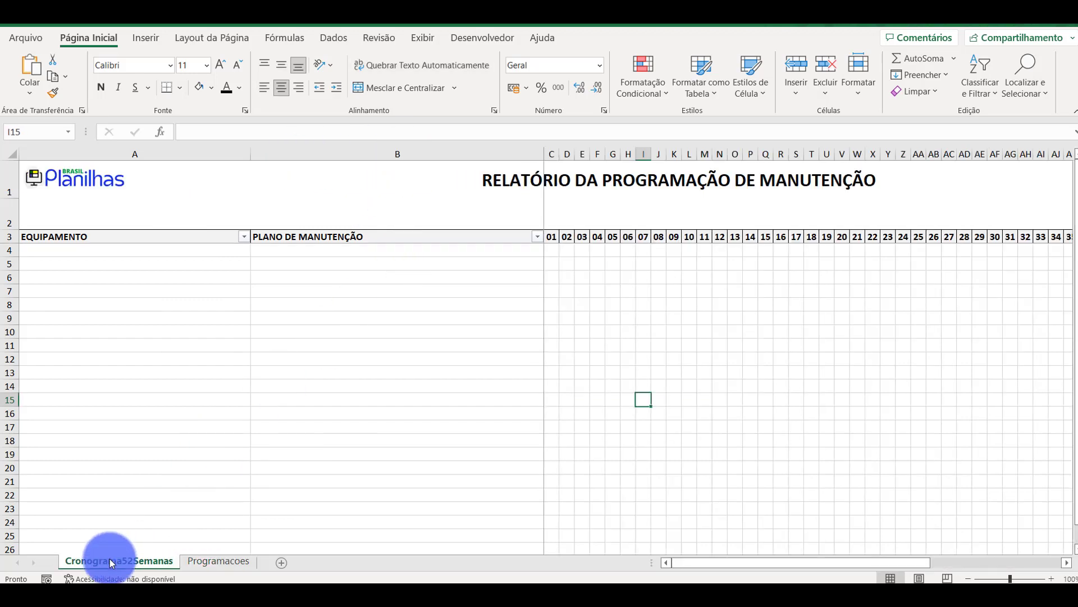
Switch to the RequisicaoMaterial workbook to view the material requisition form, and return to the SofMan CMMS workbook's main screen
mouse_move(603, 583)
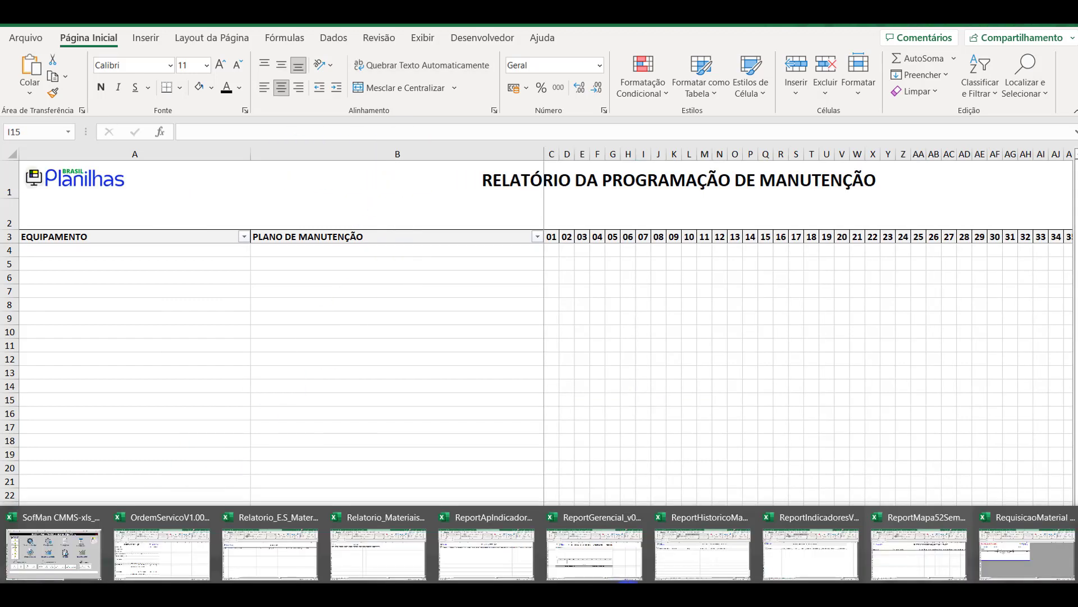
click(1034, 559)
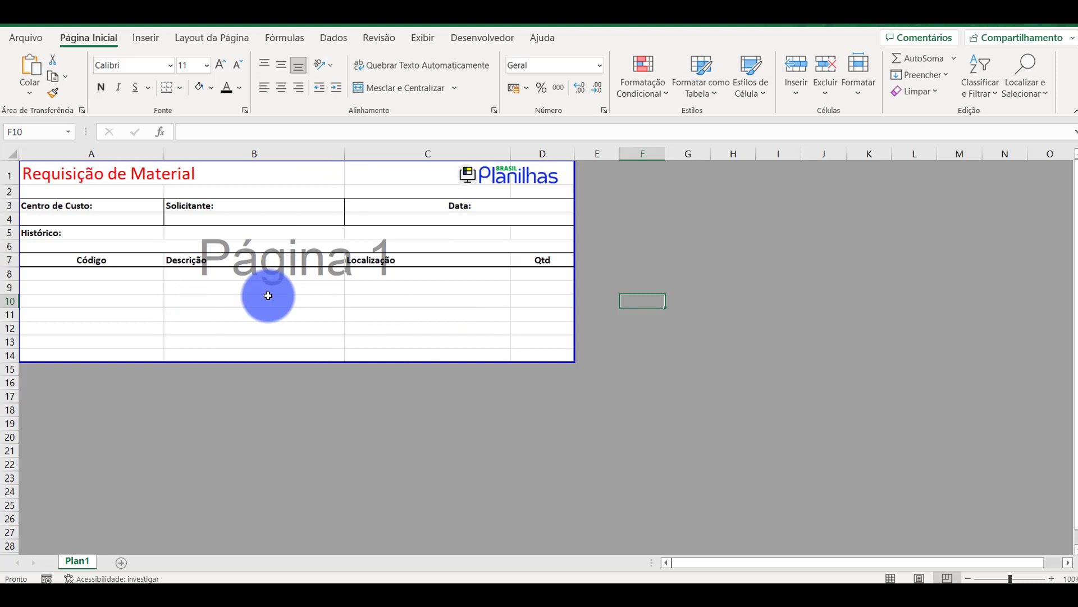
mouse_move(607, 596)
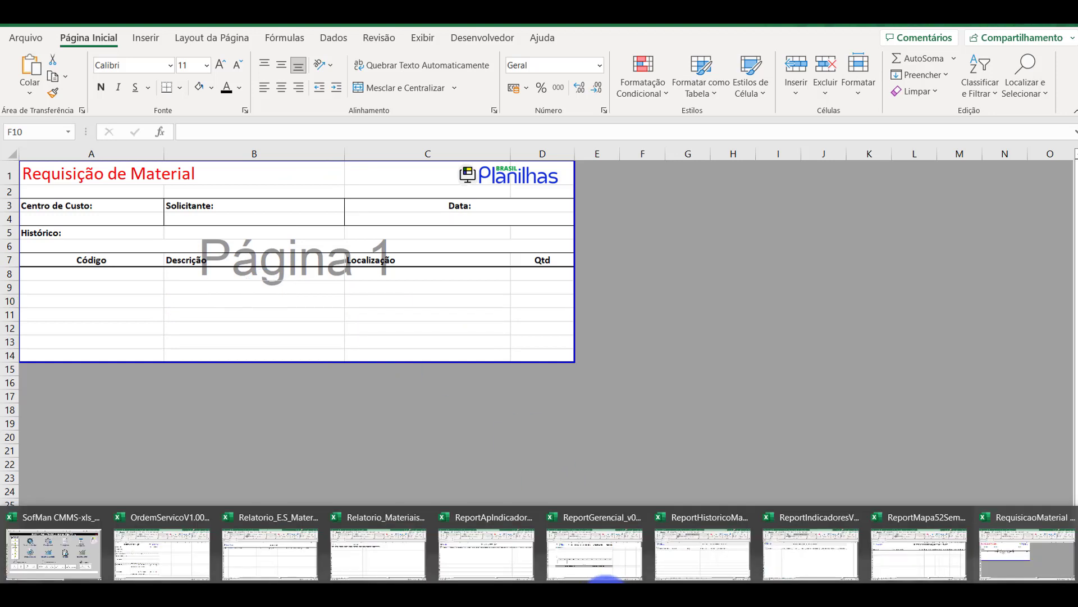
click(64, 558)
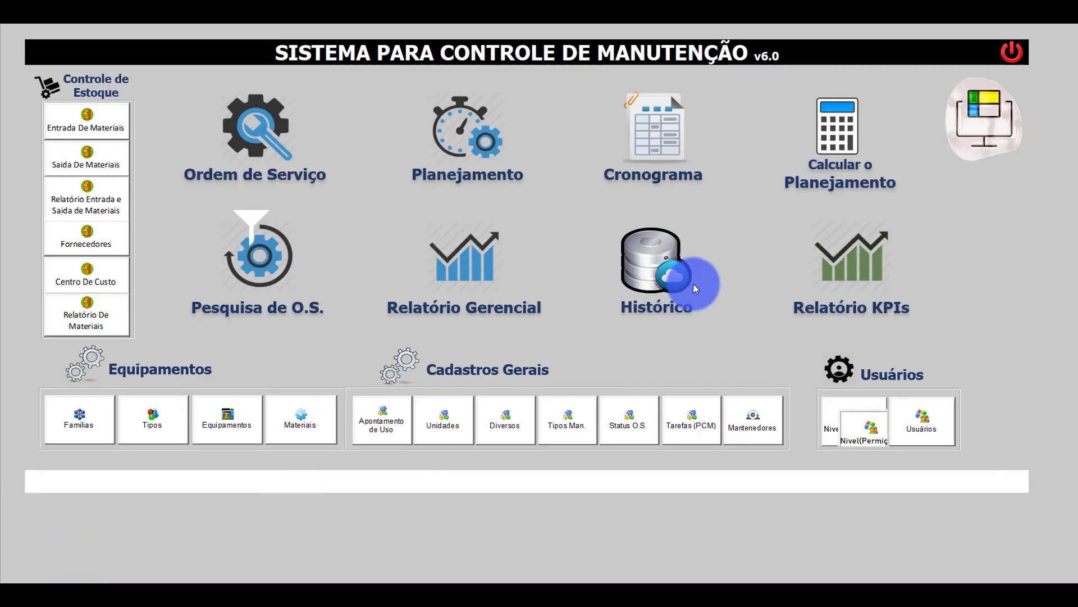